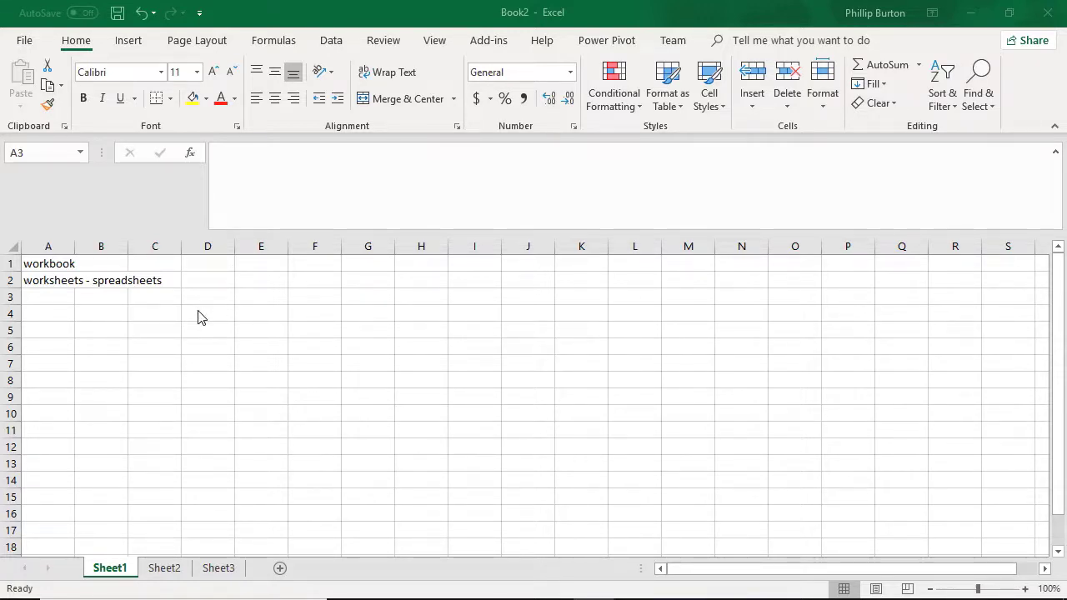
# - Enter "cells" in cell A3, below the worksheets entry
pyautogui.click(71, 298)
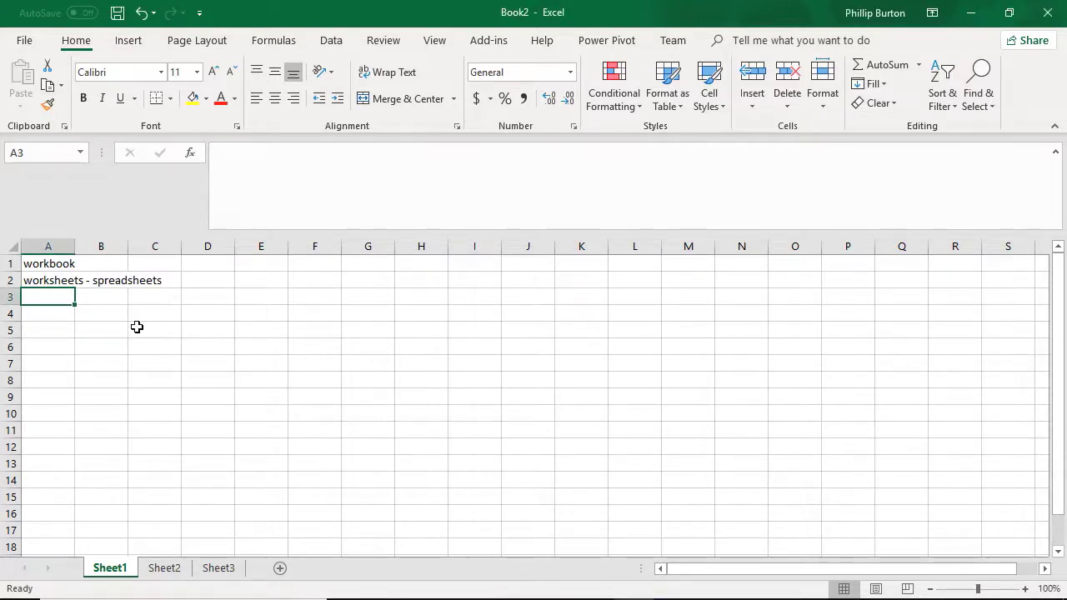
pyautogui.write('cells')
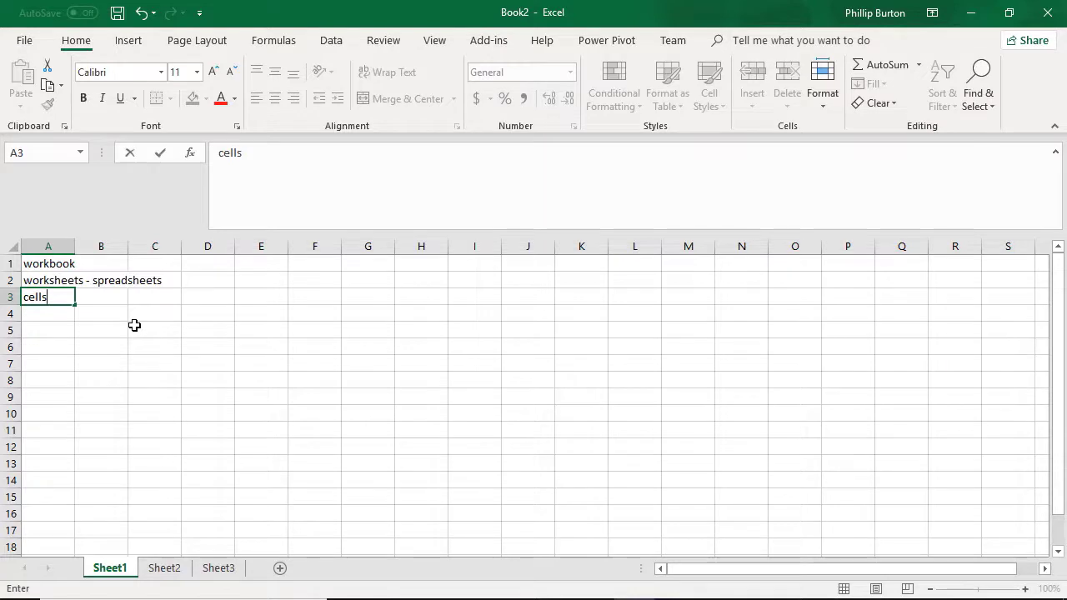
pyautogui.click(197, 326)
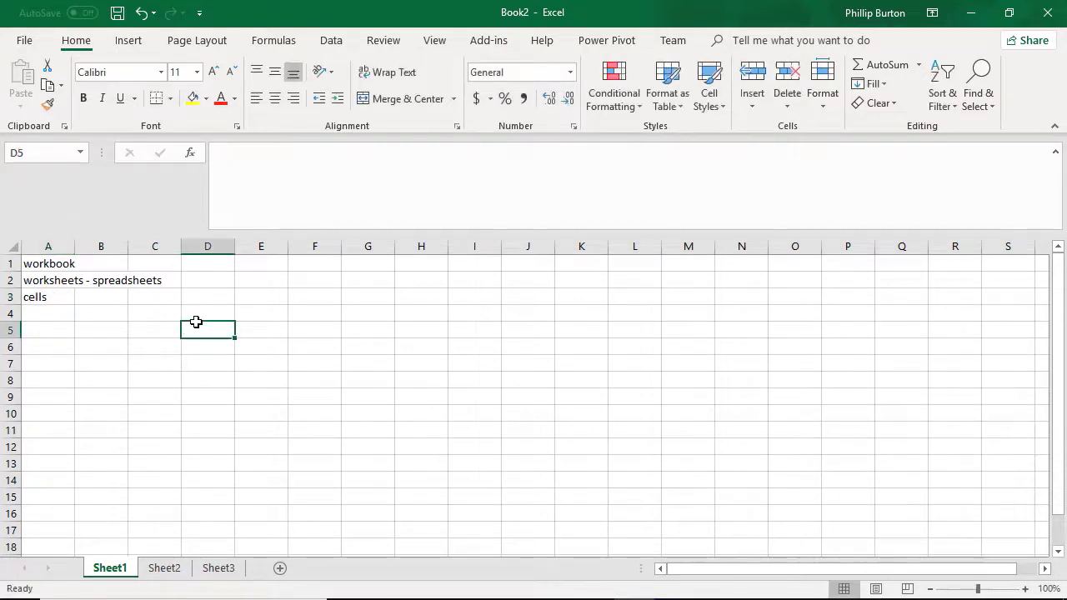
# - Practise moving the active cell around the empty grid, to the start of row 4, and one screen down and back
pyautogui.click(355, 293)
pyautogui.click(431, 335)
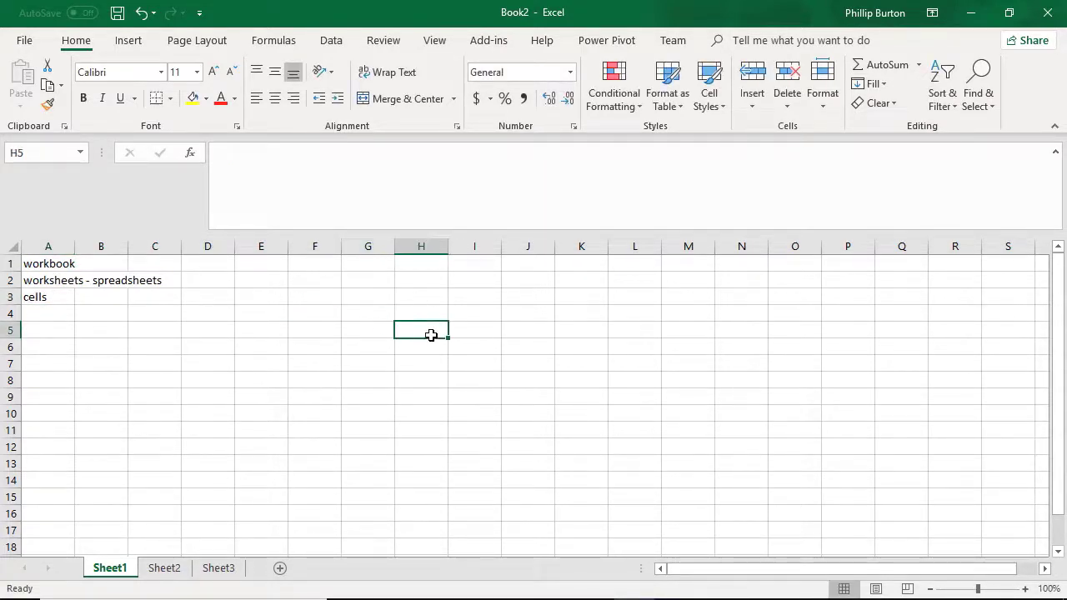
pyautogui.click(333, 356)
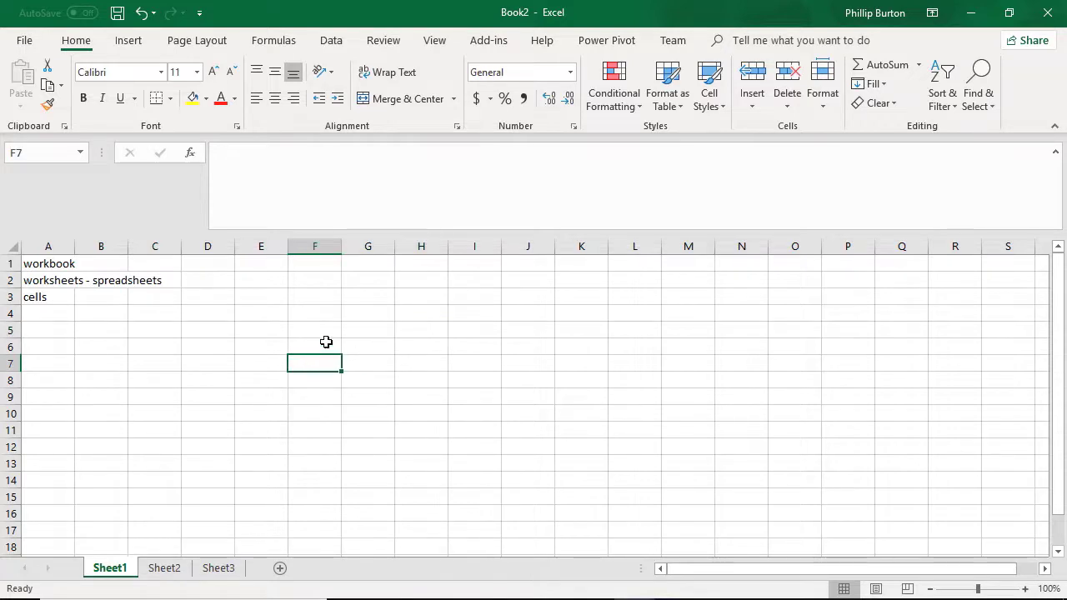
pyautogui.click(315, 320)
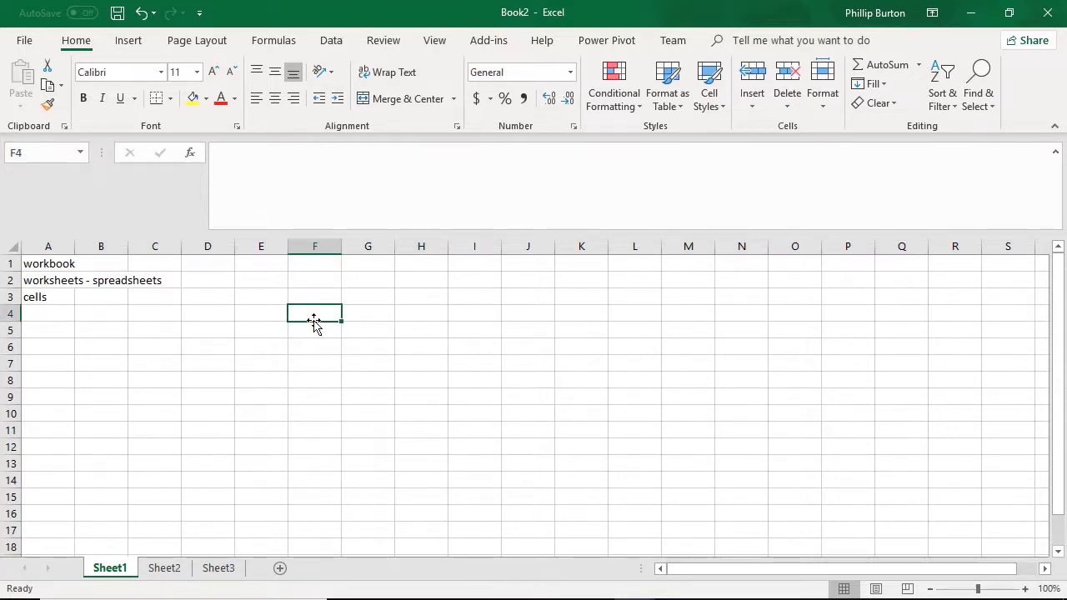
pyautogui.press('Up')
pyautogui.press('Down')
pyautogui.press('Left')
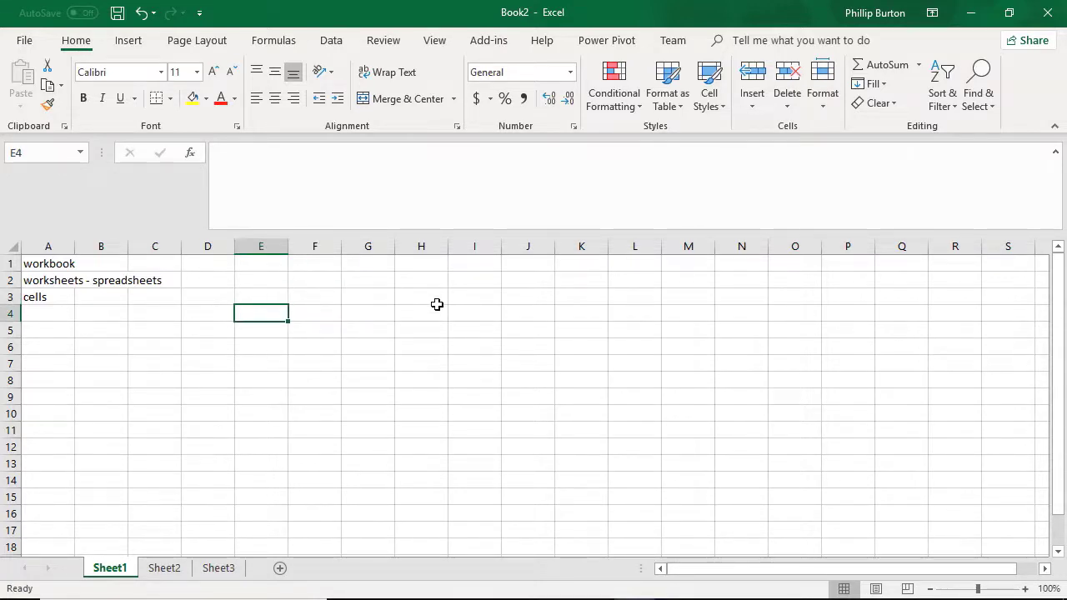
pyautogui.press('Right')
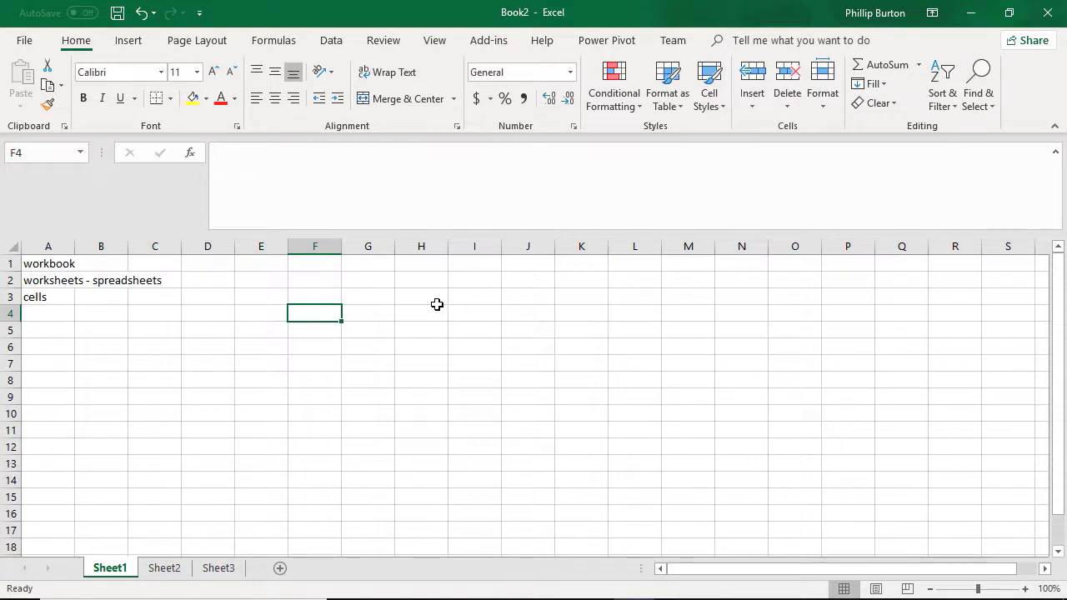
pyautogui.press('Home')
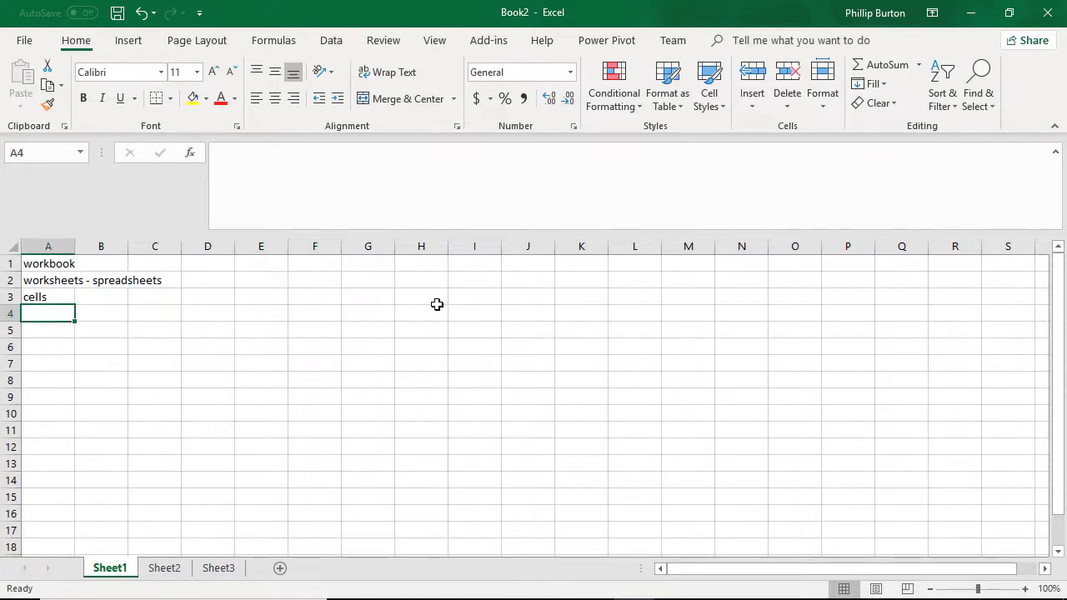
pyautogui.press('pagedown')
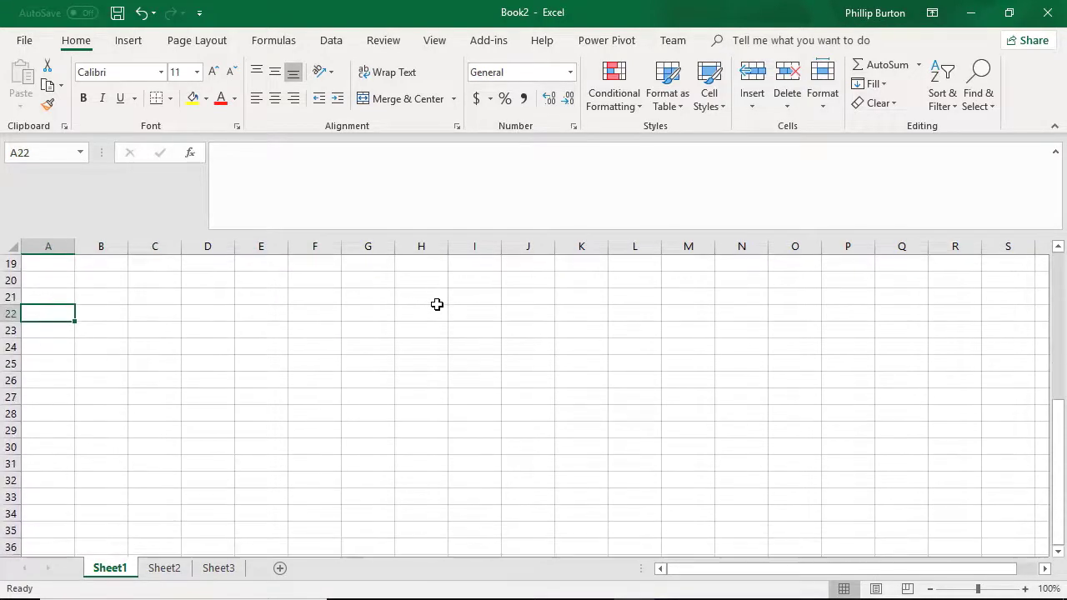
pyautogui.press('pageup')
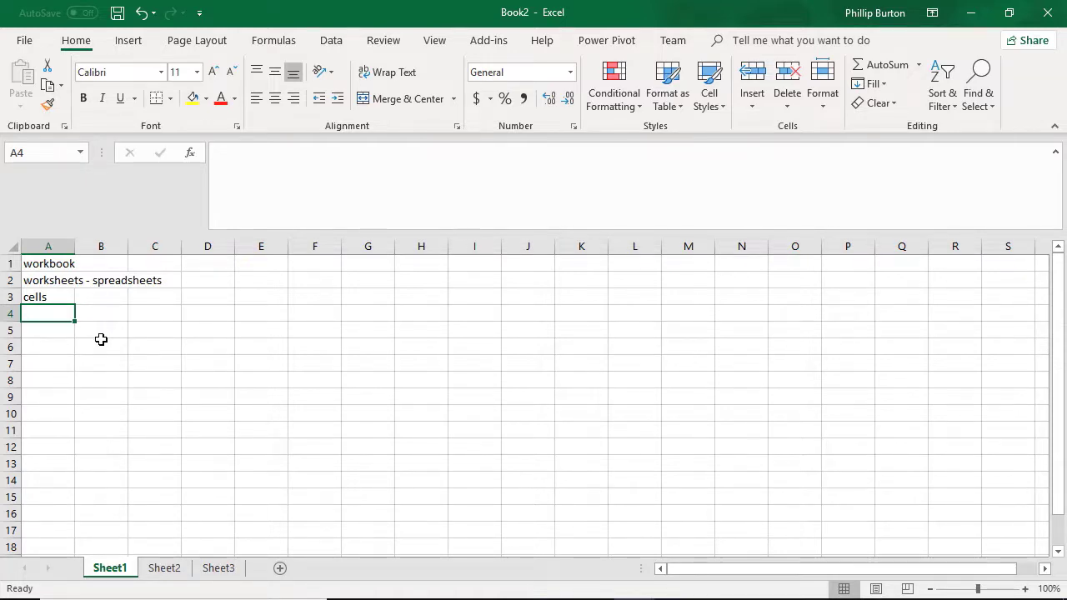
# - Enter "enter data" in cell D4, with the number 56 and the date 1/2/2020 in the two cells below
pyautogui.press('Right')
pyautogui.press('Right')
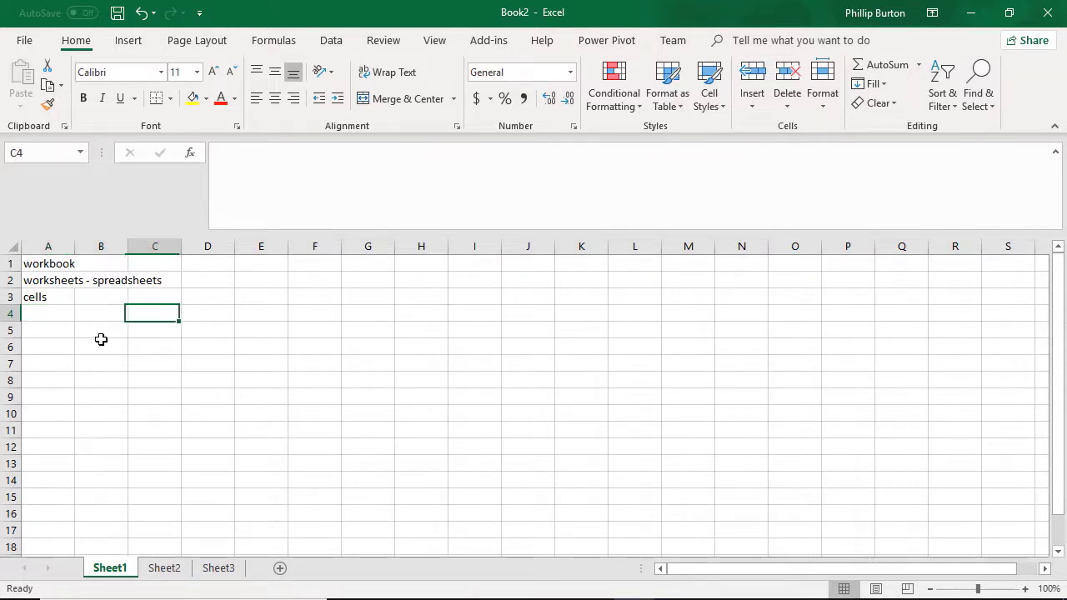
pyautogui.press('Right')
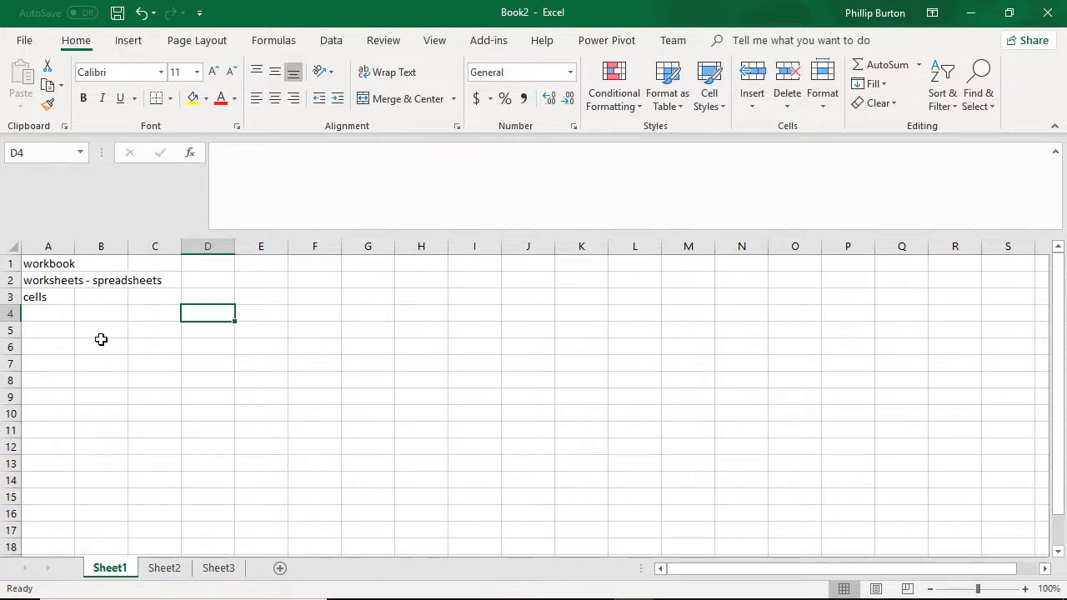
pyautogui.write('enter data')
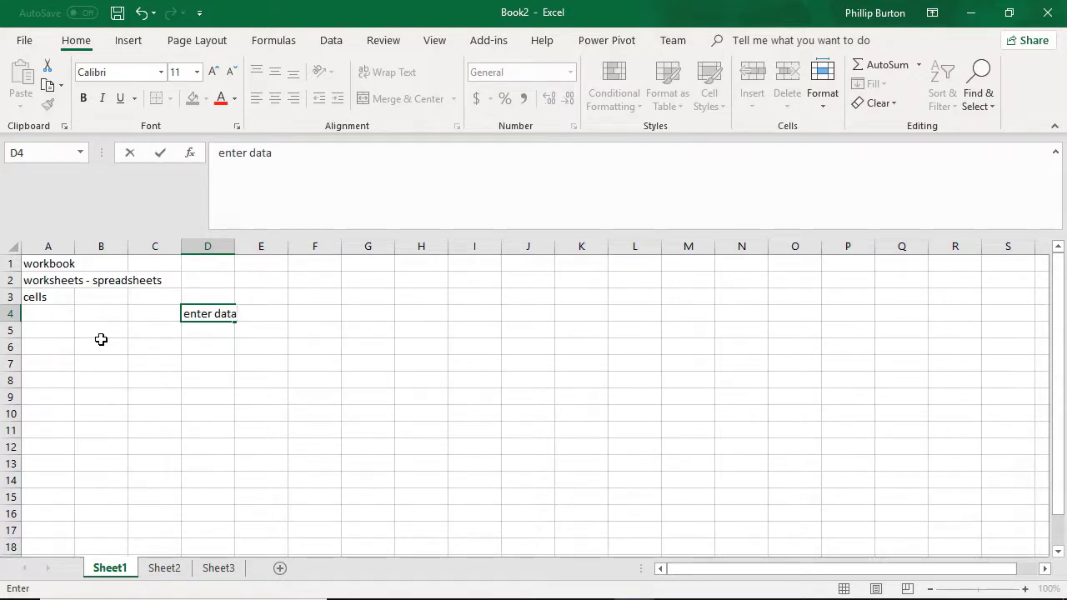
pyautogui.press('Return')
pyautogui.write('56')
pyautogui.press('Return')
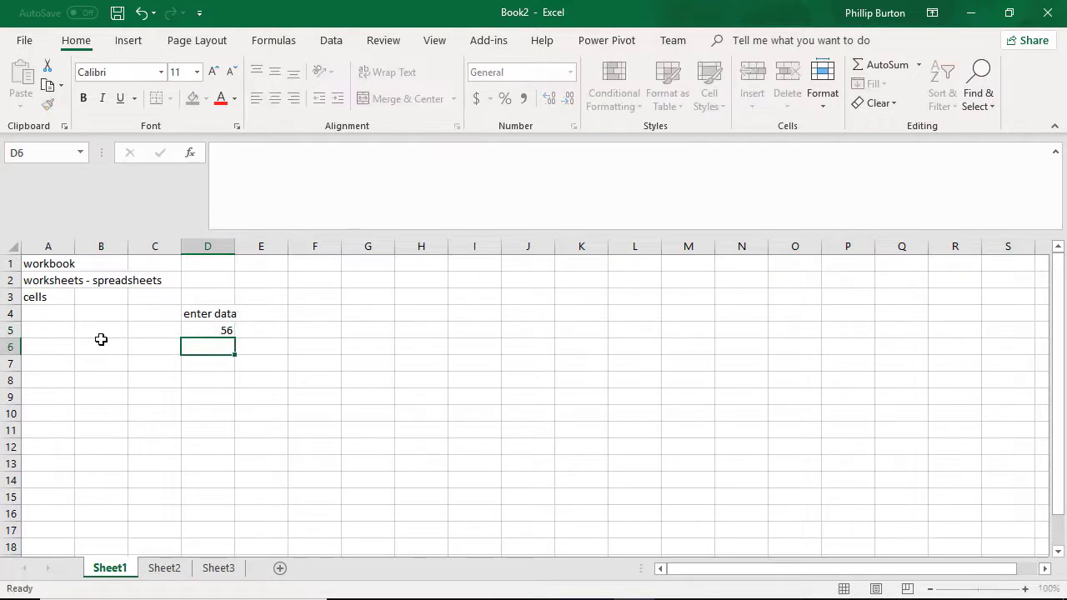
pyautogui.write('1/2/2020')
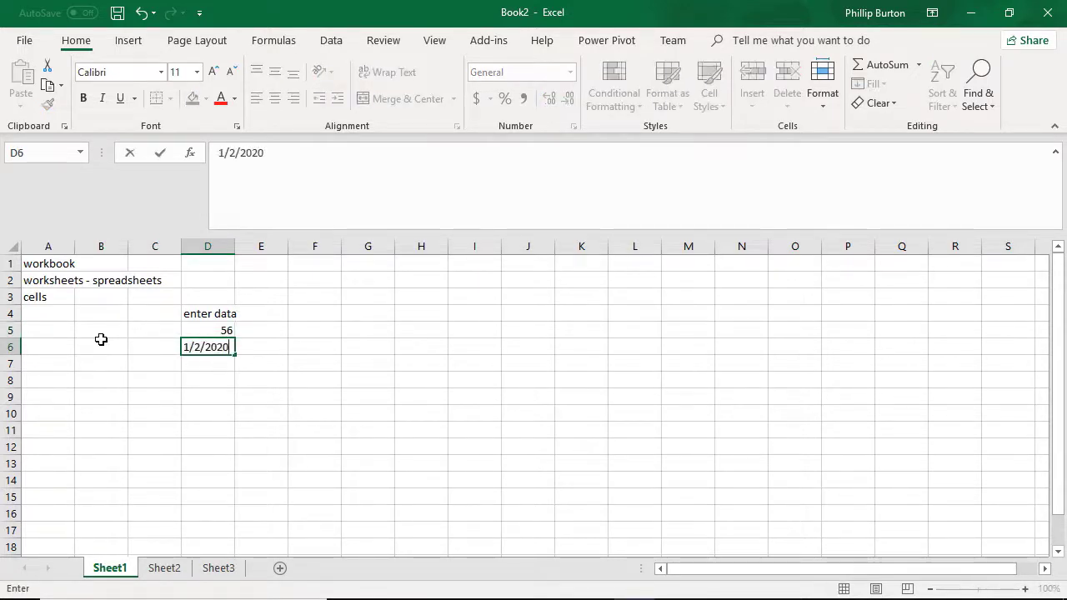
pyautogui.press('Return')
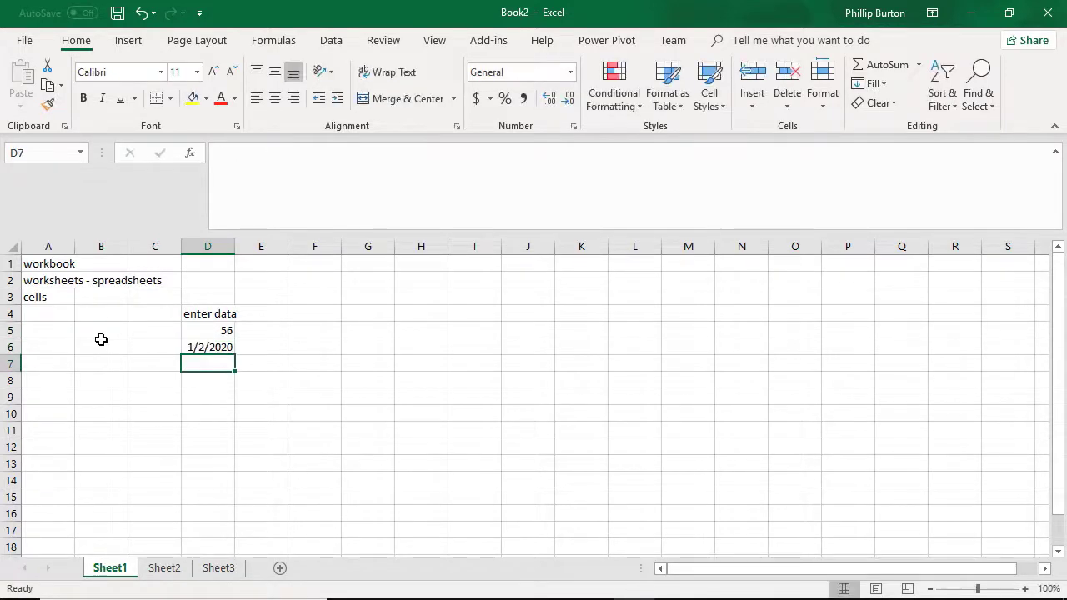
# - Enter the currency amounts $20, £20 and €20 in cells D7, D8 and D9
pyautogui.write('$')
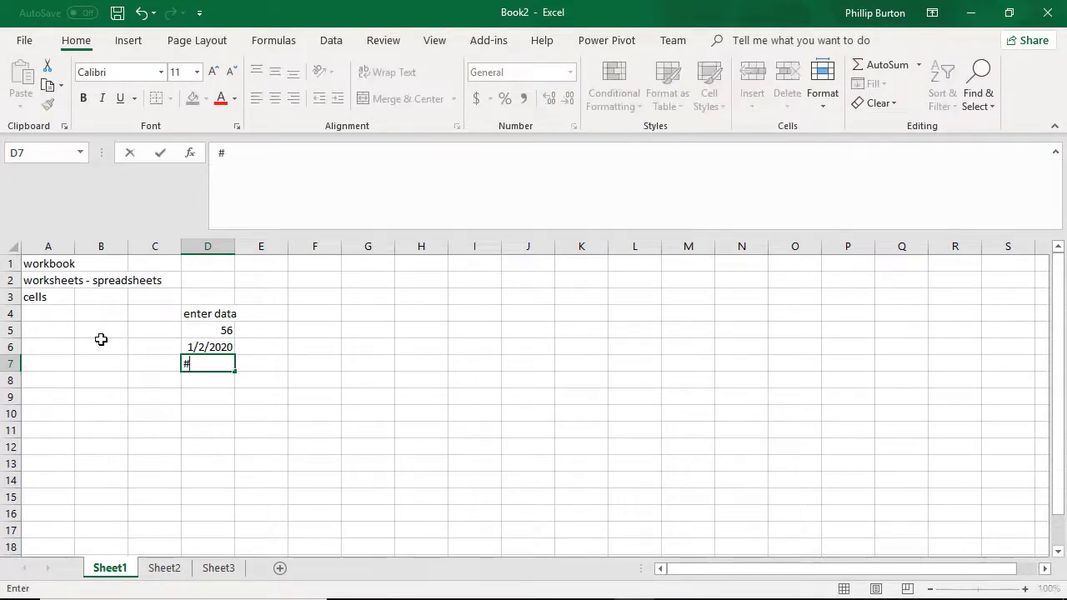
pyautogui.press('BackSpace')
pyautogui.write('$20')
pyautogui.press('Return')
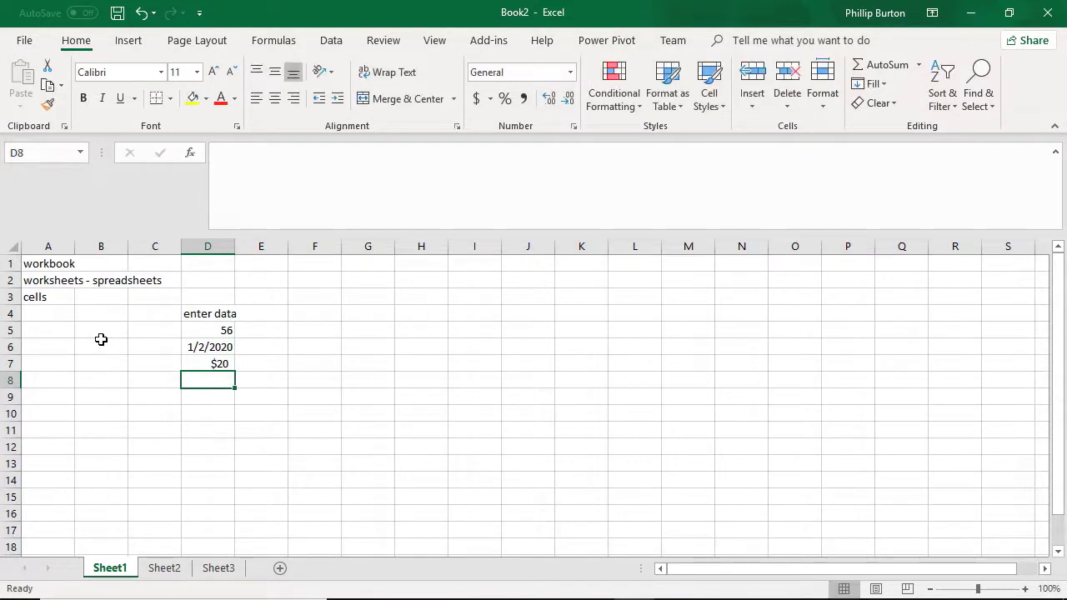
pyautogui.write('£20')
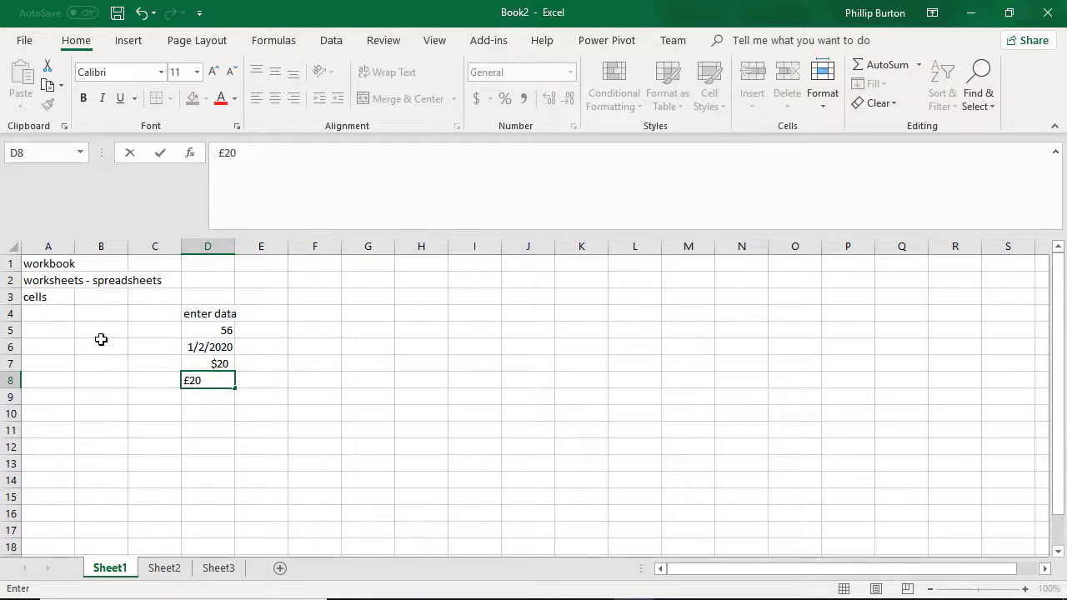
pyautogui.press('Return')
pyautogui.write('€20')
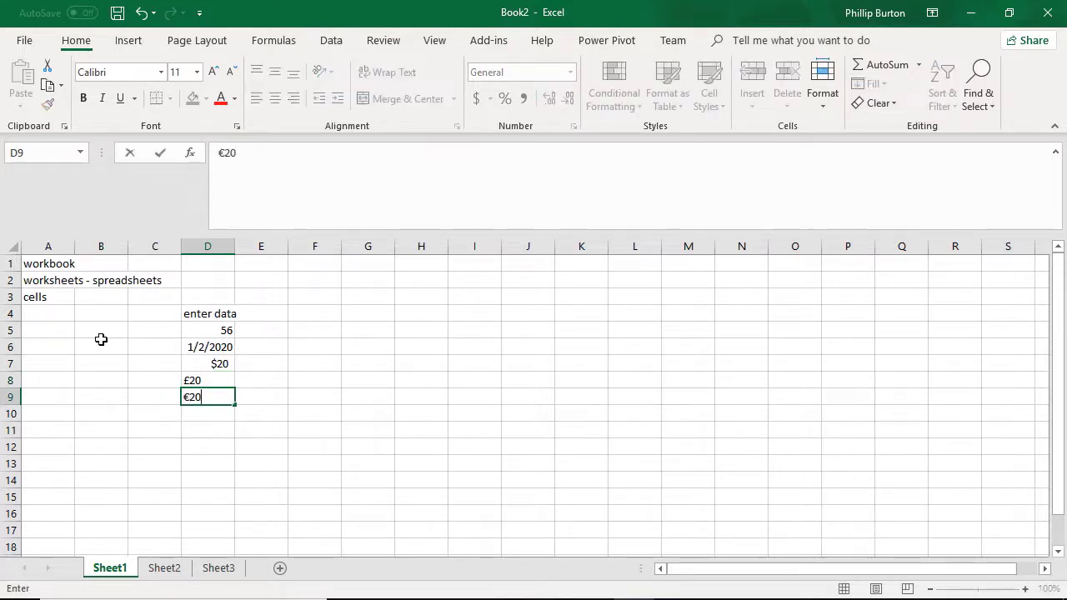
pyautogui.press('Return')
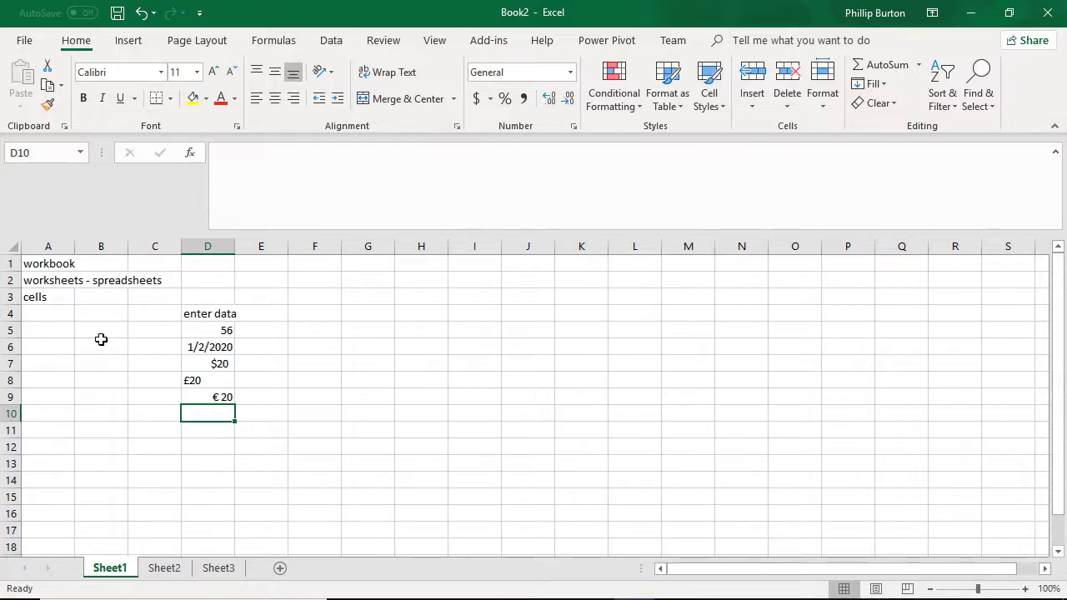
# - Enter "enter data" in cell F4, making the cell to its right active
pyautogui.press('Up')
pyautogui.press('Up')
pyautogui.press('Up')
pyautogui.press('Down')
pyautogui.press('Down')
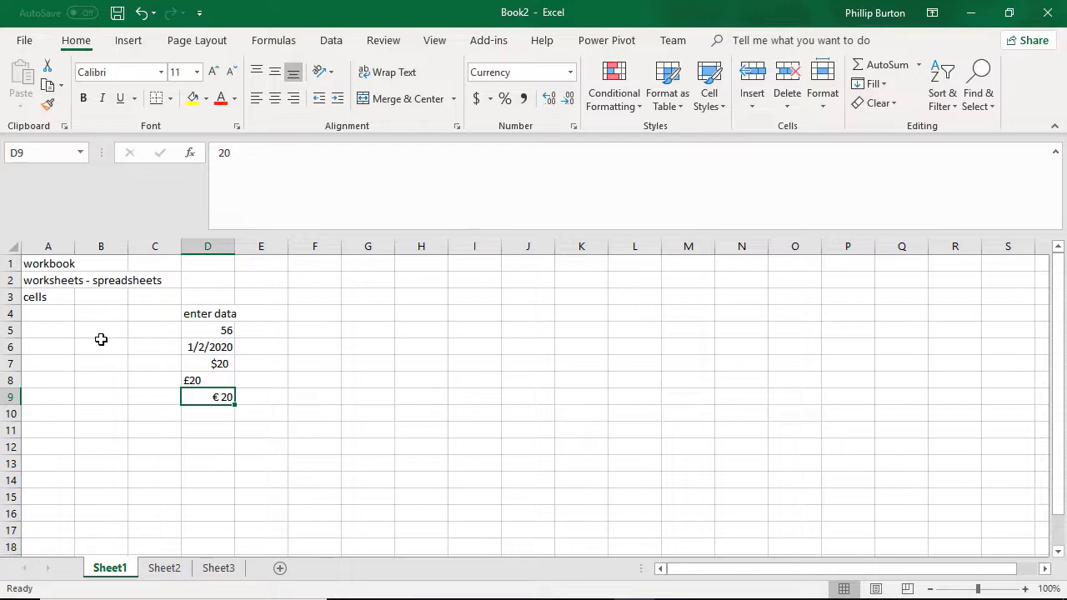
pyautogui.press('Right')
pyautogui.press('Right')
pyautogui.press('Up')
pyautogui.press('Up')
pyautogui.press('Up')
pyautogui.press('Up')
pyautogui.press('Up')
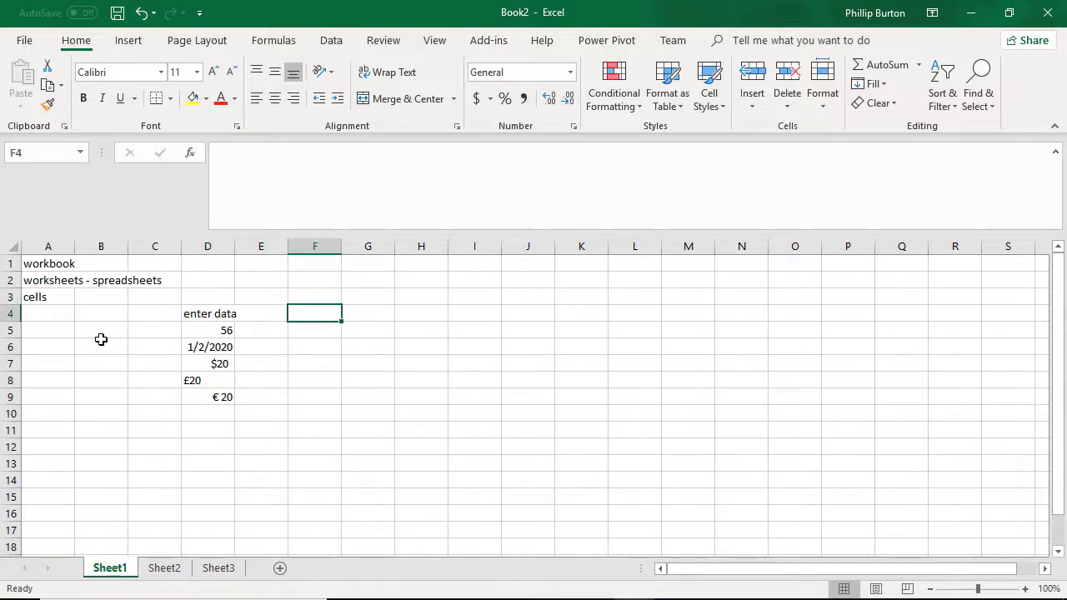
pyautogui.write('enter data')
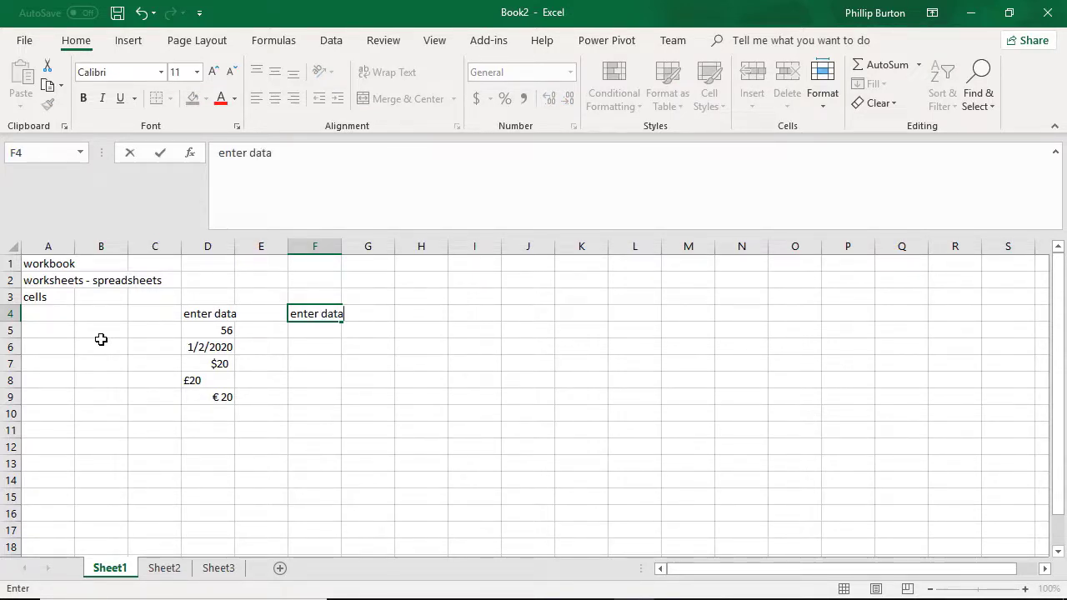
pyautogui.press('Tab')
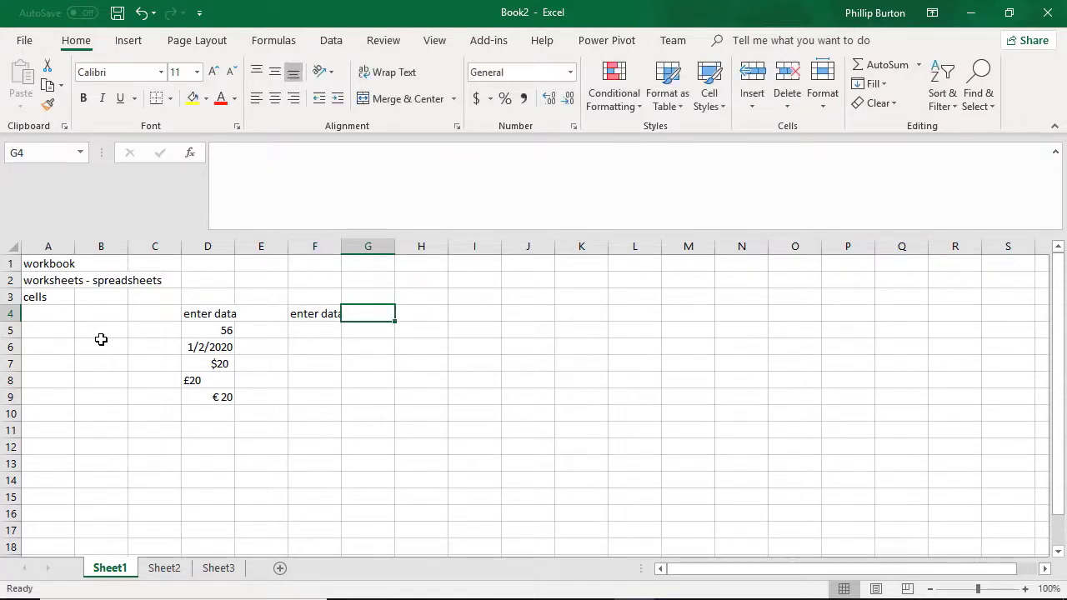
# - Switch to the On-Screen Keyboard to view the Tab key, reposition the keyboard window and minimise it
pyautogui.hotkey('alt', 'Tab')
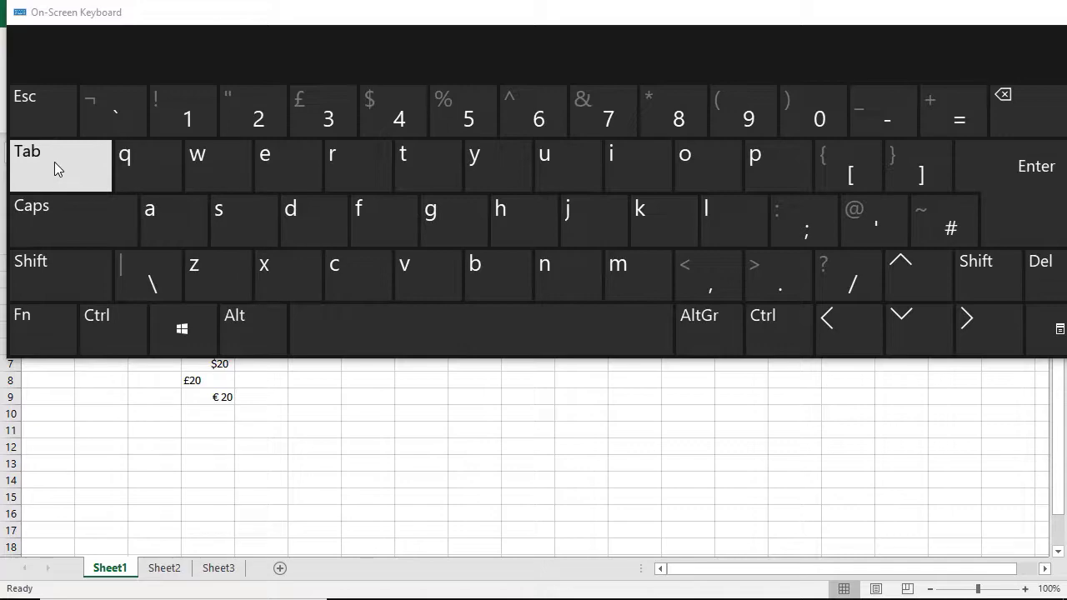
pyautogui.moveTo(951, 10); pyautogui.dragTo(627, 134)
pyautogui.click(853, 126)
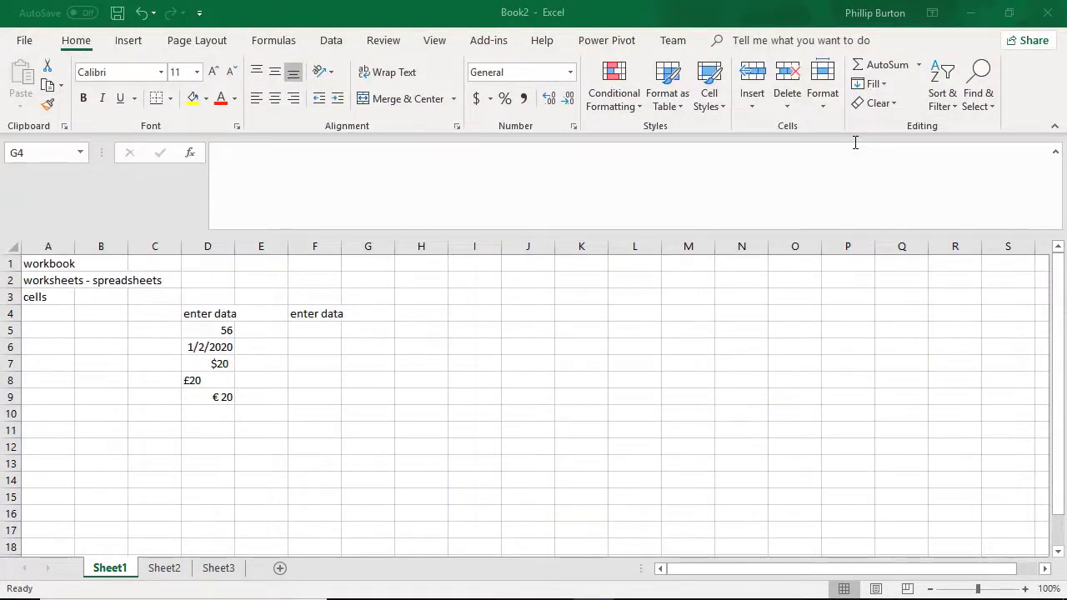
# - Fill row 4 with "more data" in G4, "yet more data" in H4 and "even more data" in I4
pyautogui.click(382, 314)
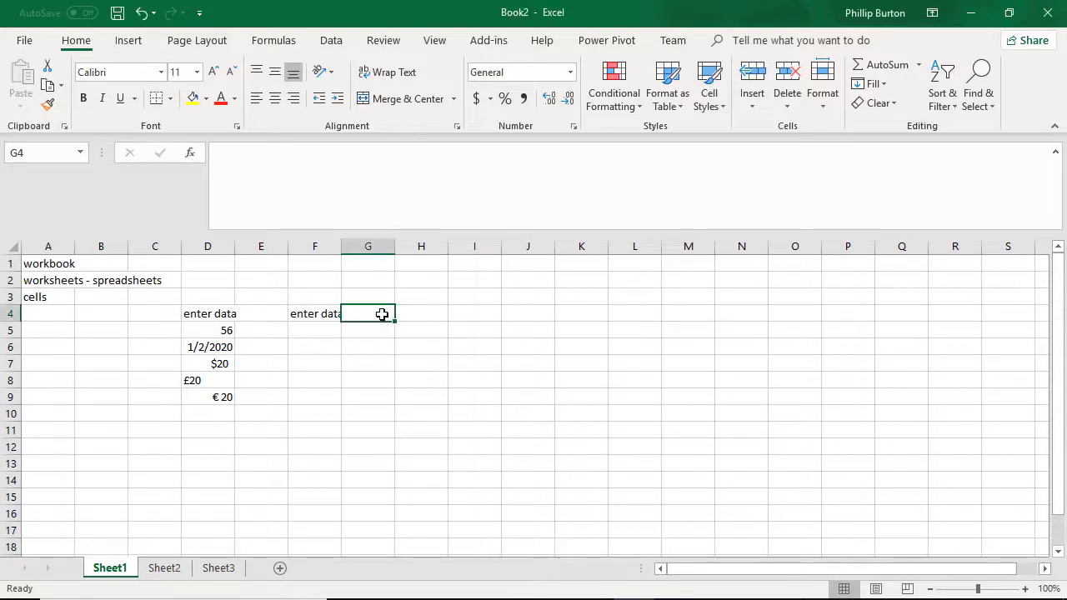
pyautogui.write('more data')
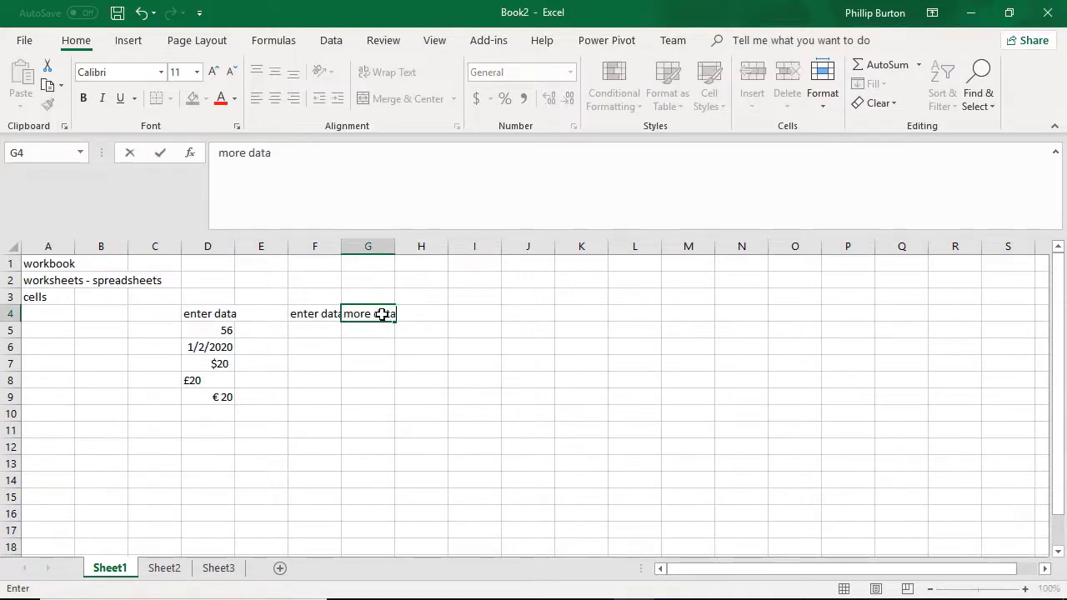
pyautogui.press('Tab')
pyautogui.write('yet more')
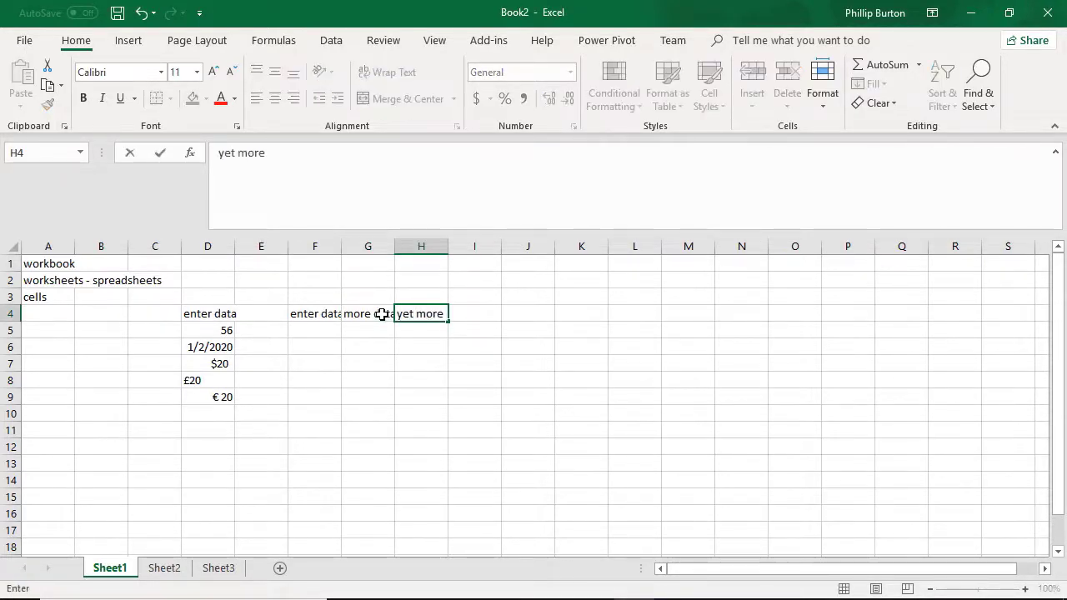
pyautogui.write(' data')
pyautogui.press('Tab')
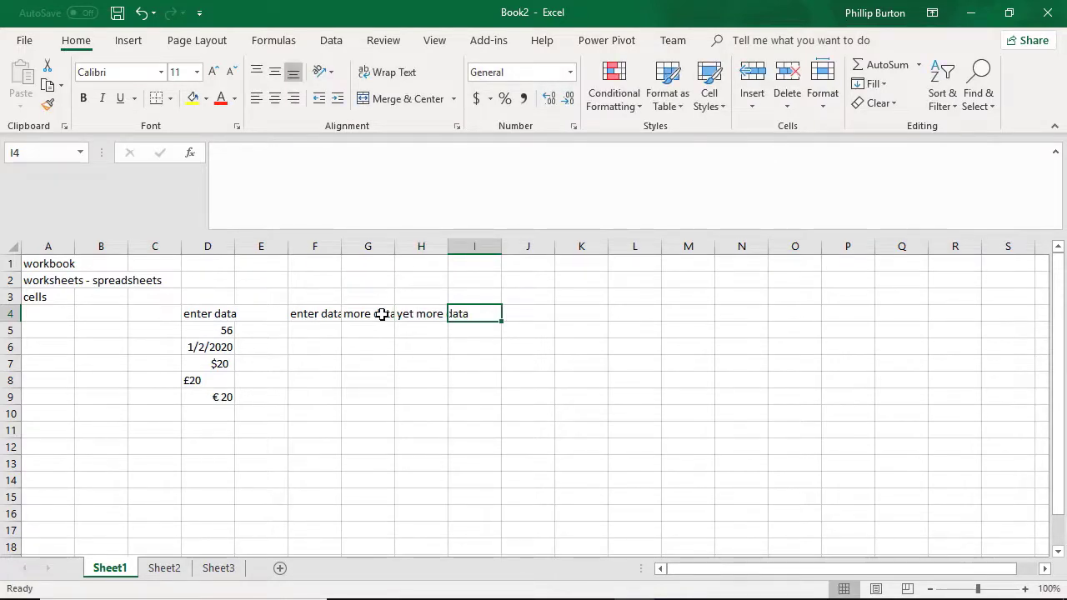
pyautogui.write('even more data')
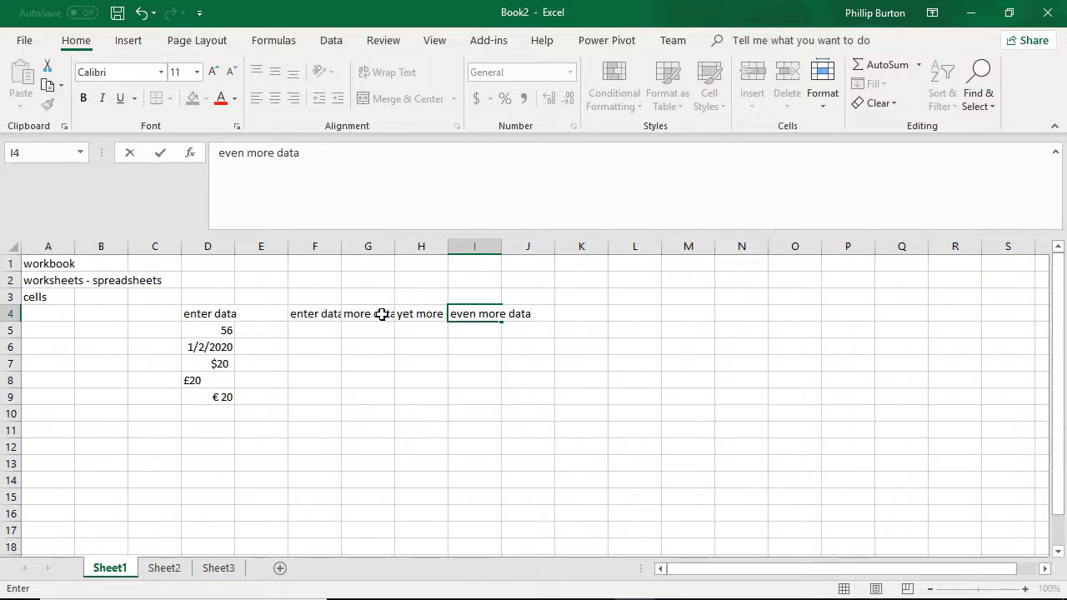
# - Switch to the On-Screen Keyboard to view the Enter and Ctrl keys, reposition the keyboard window and minimise it
pyautogui.hotkey('alt', 'Tab')
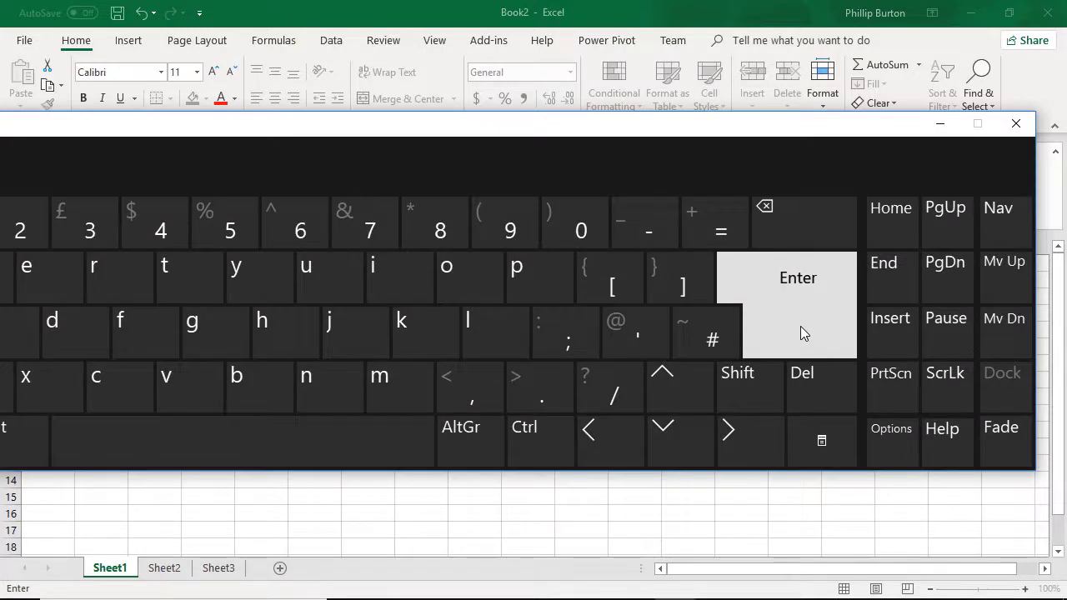
pyautogui.moveTo(791, 134); pyautogui.dragTo(611, 141)
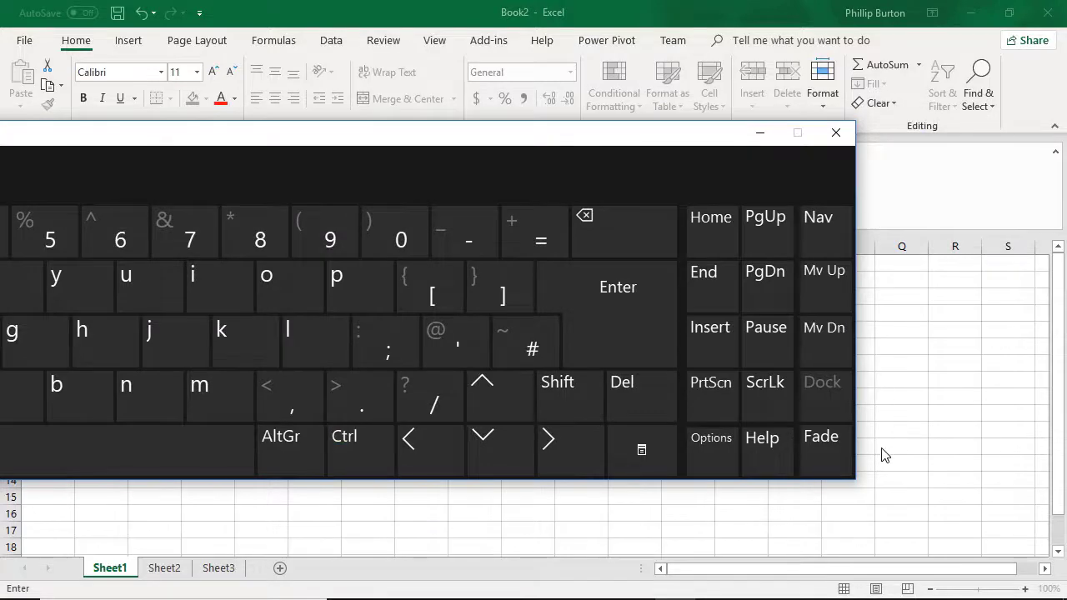
pyautogui.press('ctrl')
pyautogui.click(760, 133)
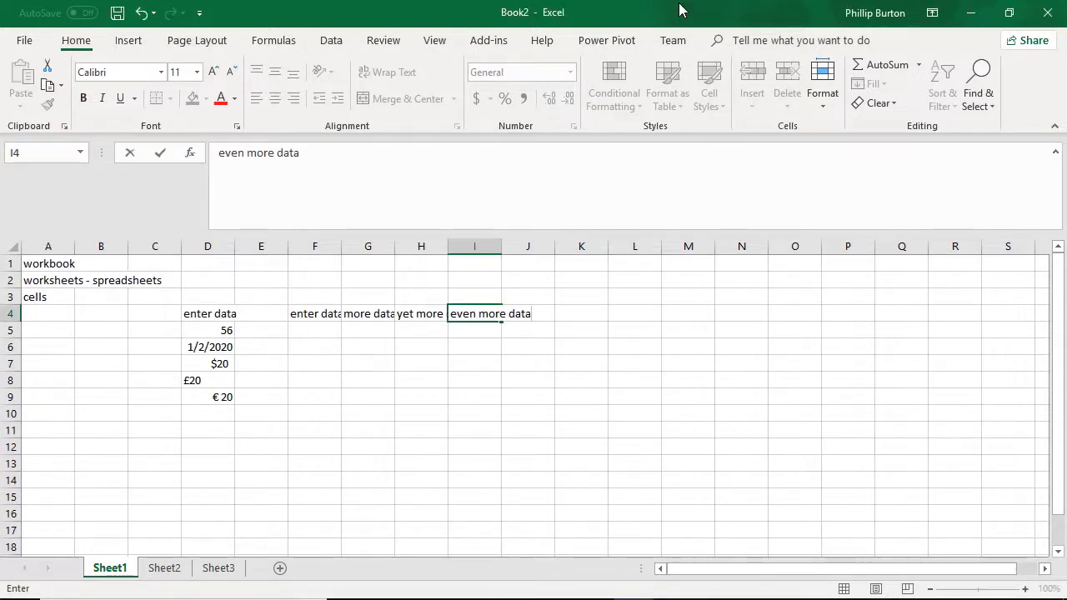
# - Commit the entry in I4, returning to column F, and fill F5 to I5 with copies of the entries directly above
pyautogui.press('Return')
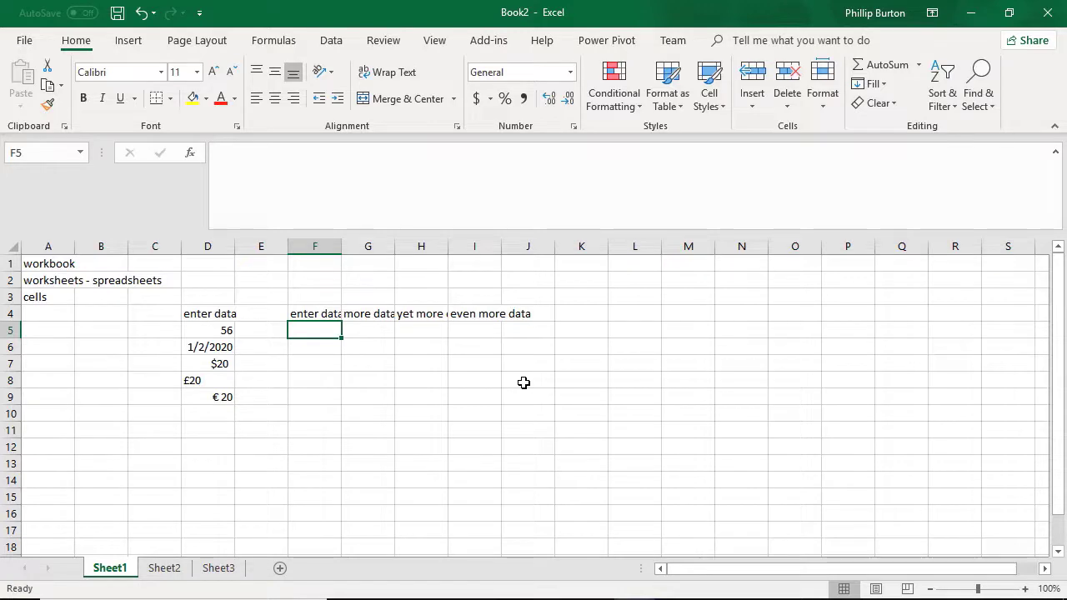
pyautogui.hotkey('ctrl', "'")
pyautogui.press('Tab')
pyautogui.hotkey('ctrl', "'")
pyautogui.press('Tab')
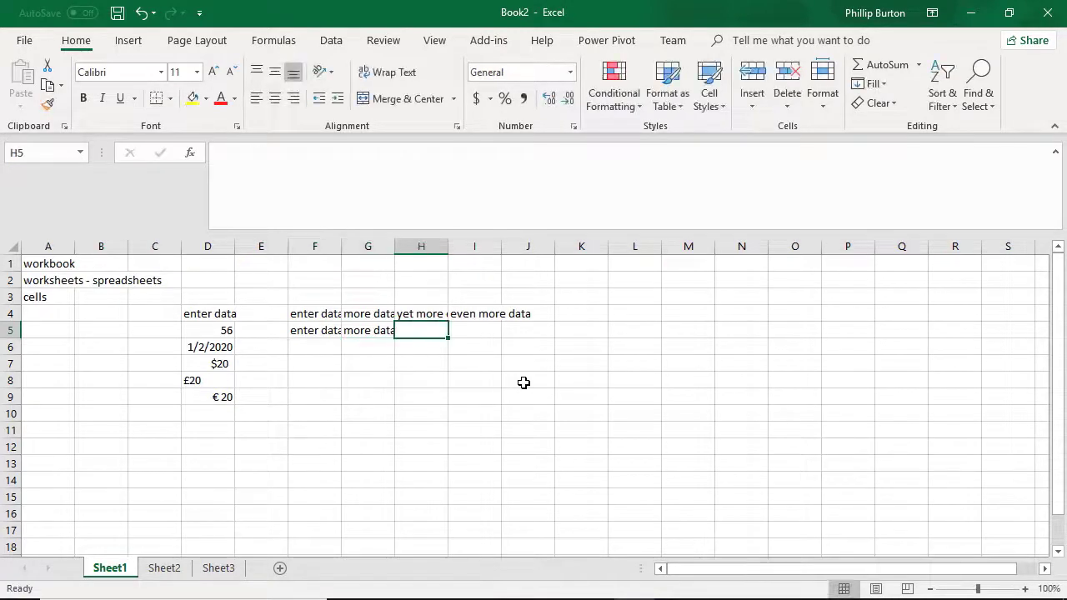
pyautogui.hotkey('ctrl', "'")
pyautogui.press('Tab')
pyautogui.hotkey('ctrl', "'")
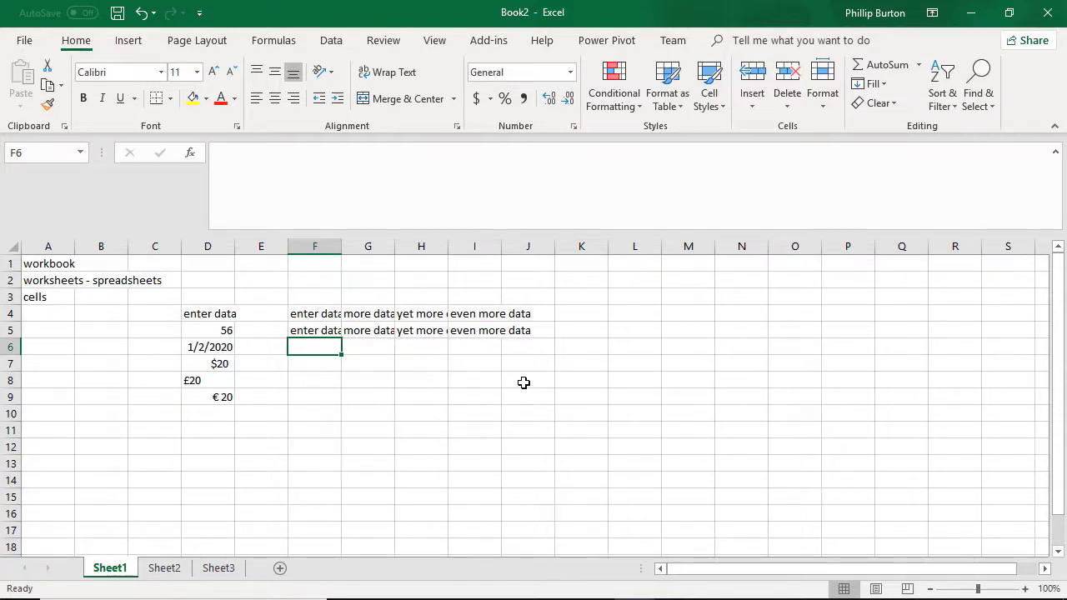
# - Fill row 6 with "enter data" in F6, "more data" in G6 and "yet more data" in H6, accepting the AutoComplete suggestions
pyautogui.write('enter data')
pyautogui.press('Tab')
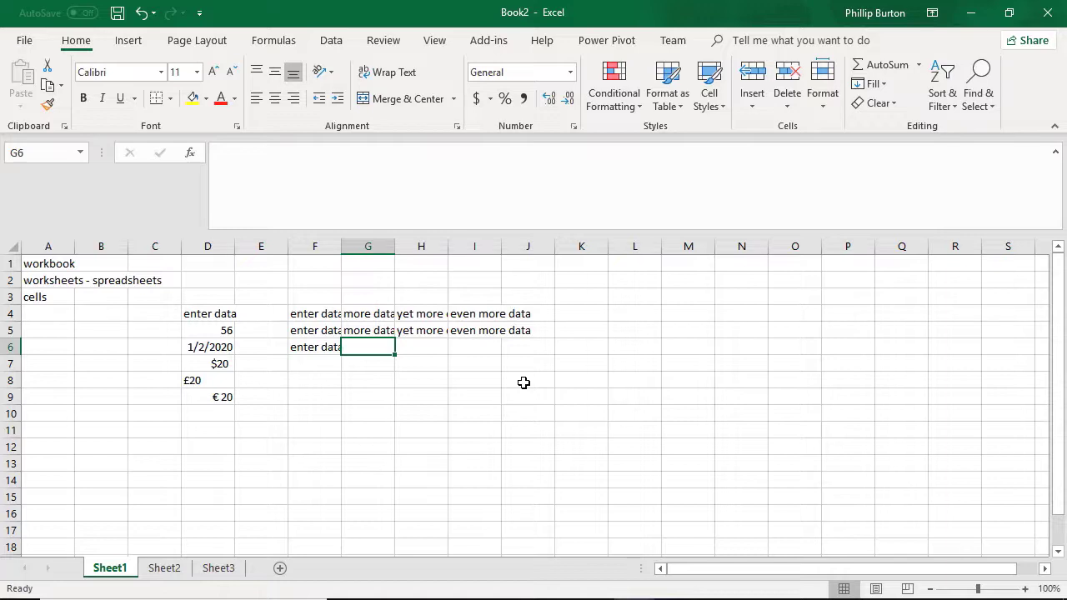
pyautogui.press('Left')
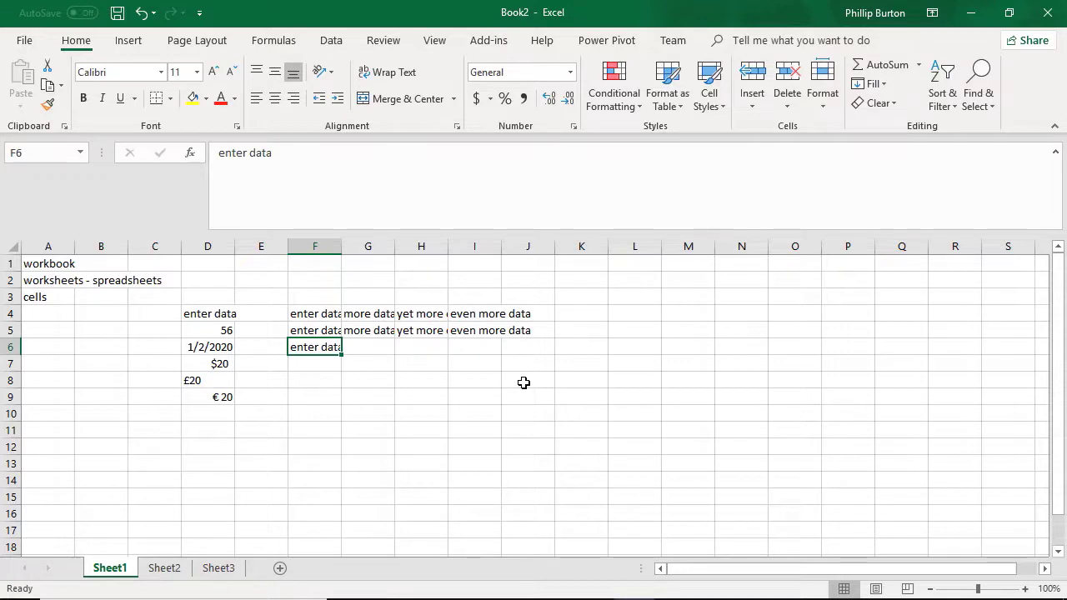
pyautogui.press('Right')
pyautogui.write('m')
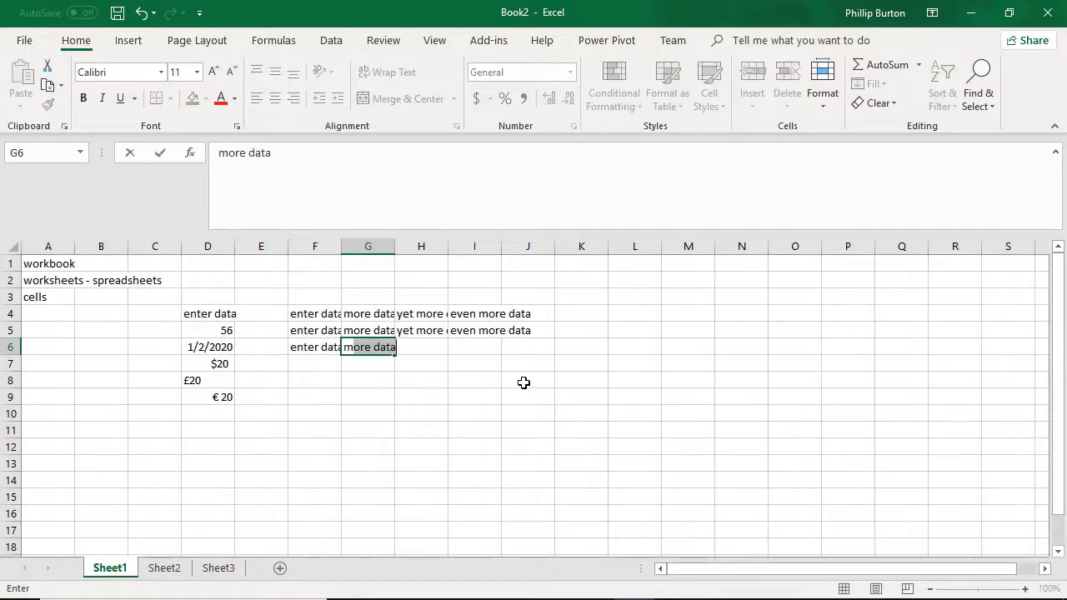
pyautogui.press('Right')
pyautogui.write('y')
pyautogui.press('Right')
# - Enter "mistake" in I6, go back to the cell and replace it with "corrected"
pyautogui.write('mistake')
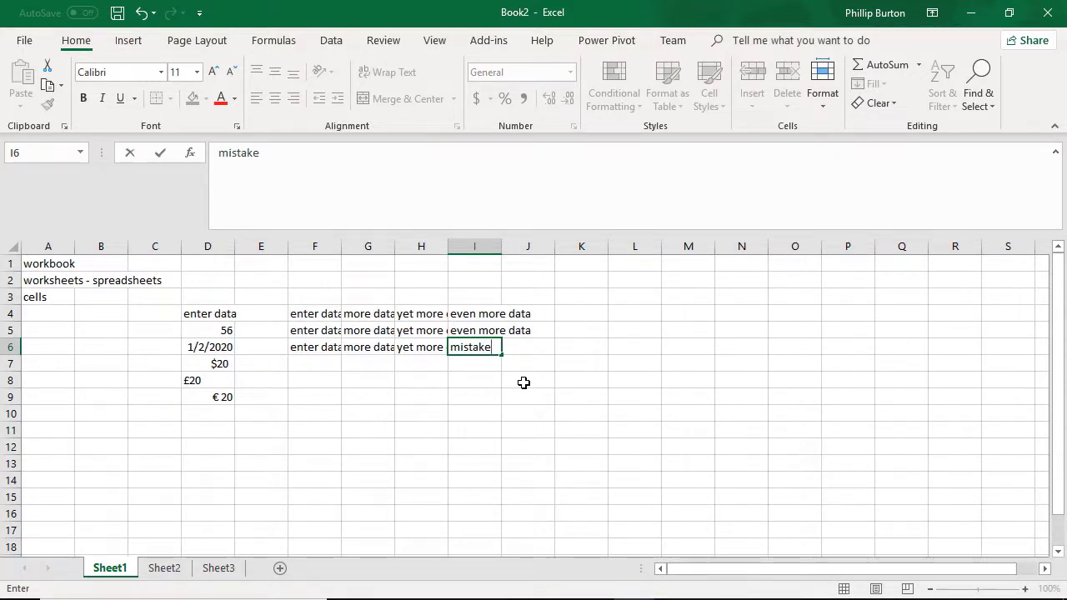
pyautogui.press('Right')
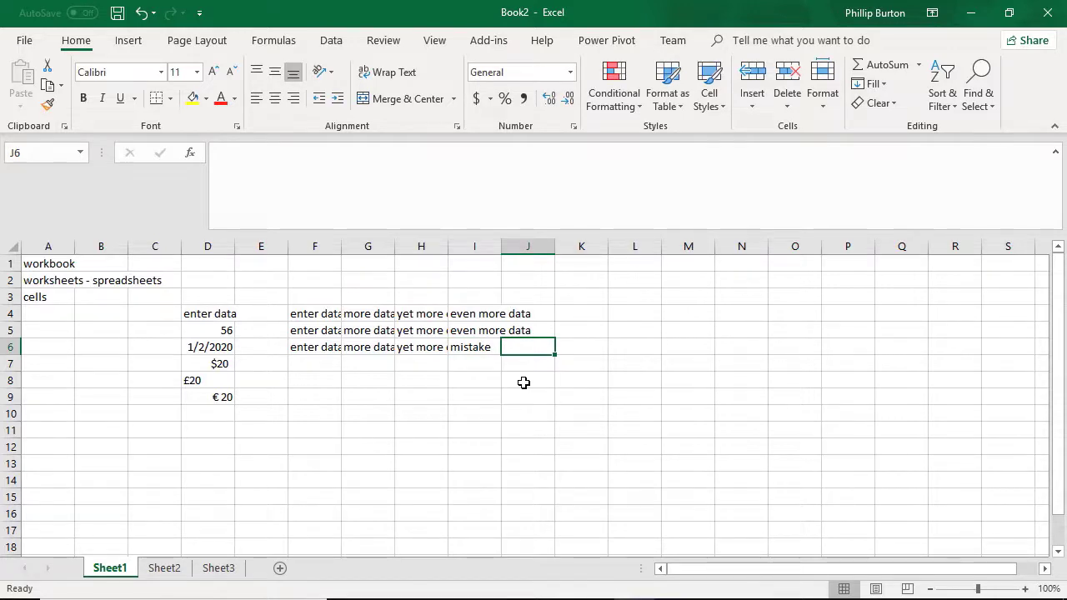
pyautogui.press('Left')
pyautogui.write('corrected')
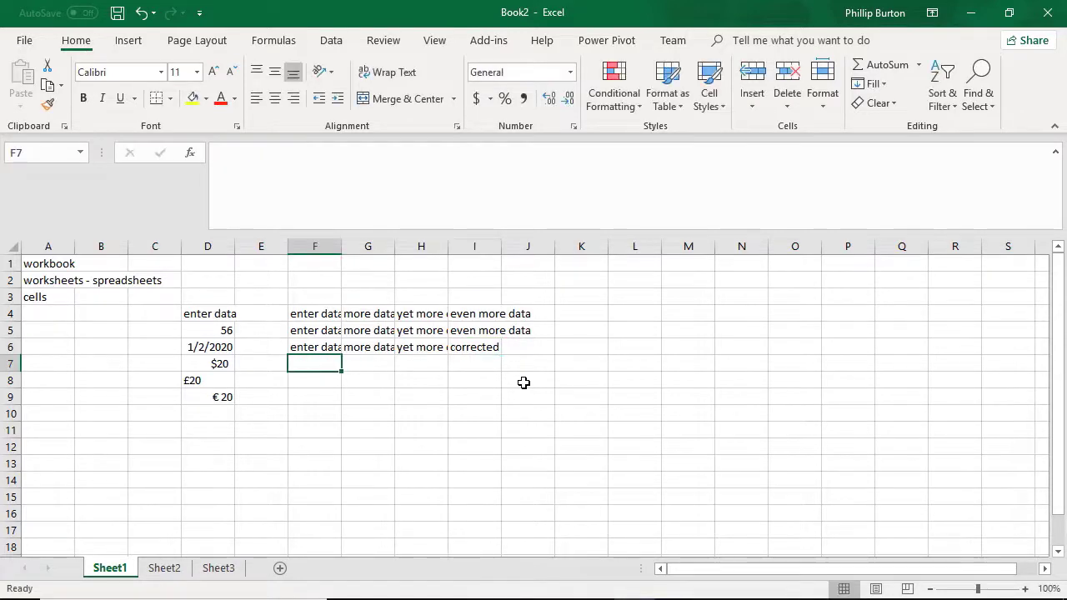
pyautogui.press('Return')
# - Try AutoComplete in F7 with the partial entries "em", "enter" and "enter m", discarding each attempt
pyautogui.write('e')
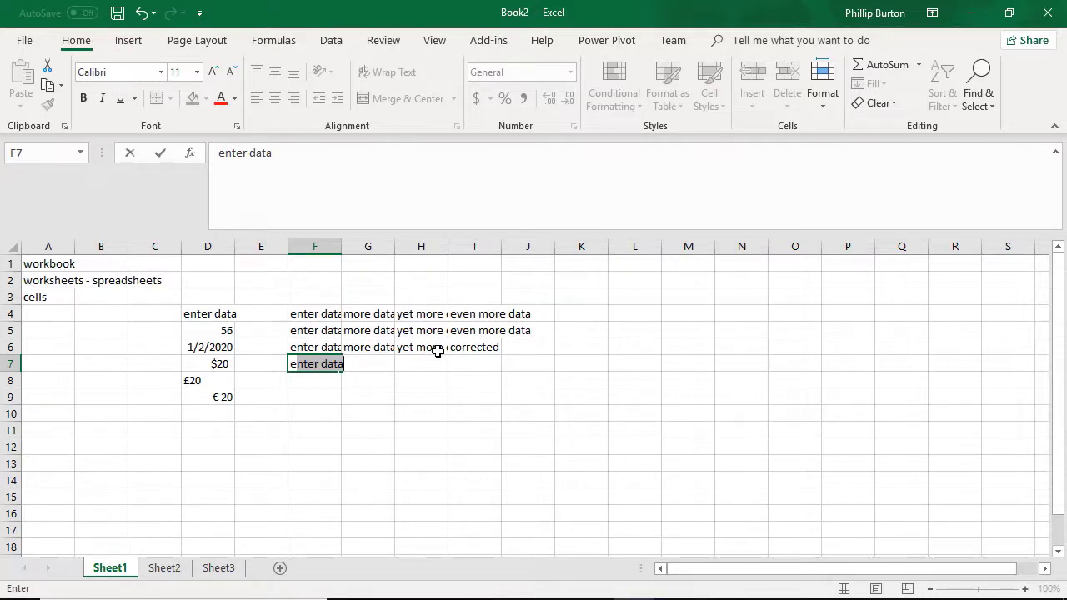
pyautogui.write('m')
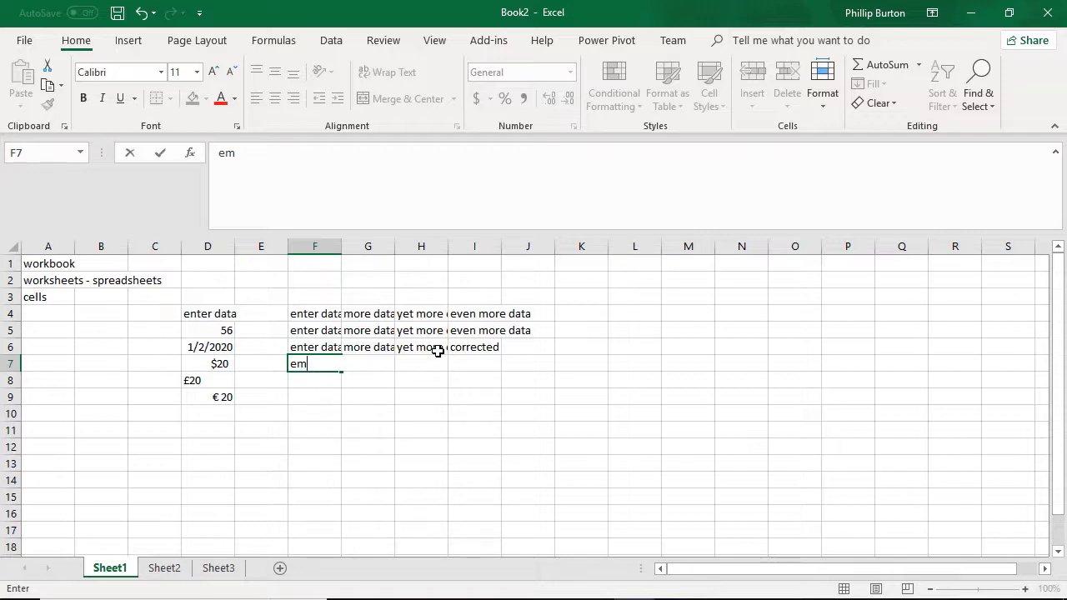
pyautogui.press('Escape')
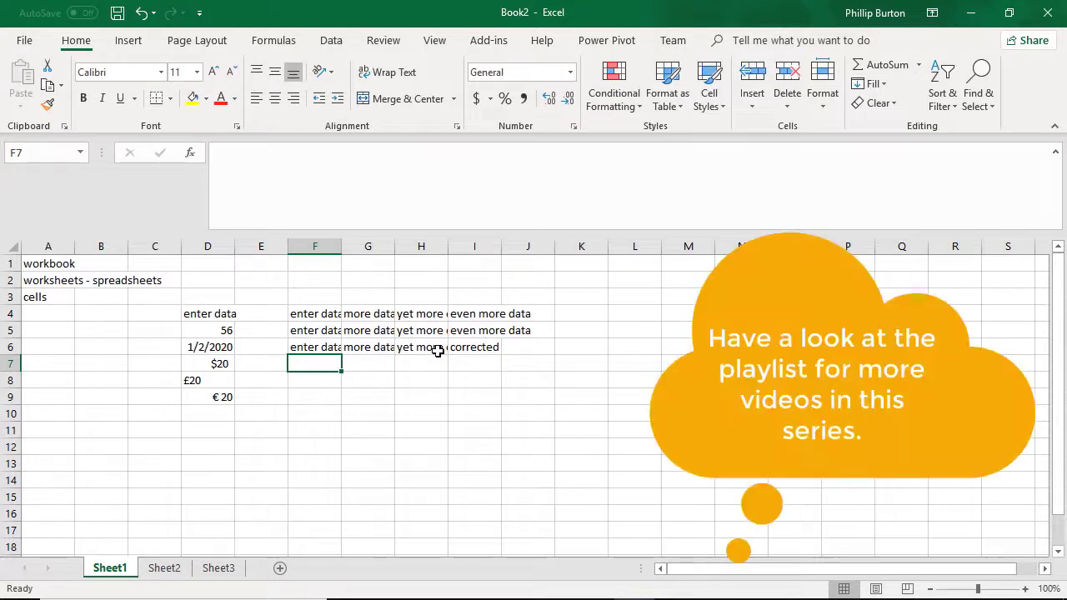
pyautogui.write('e')
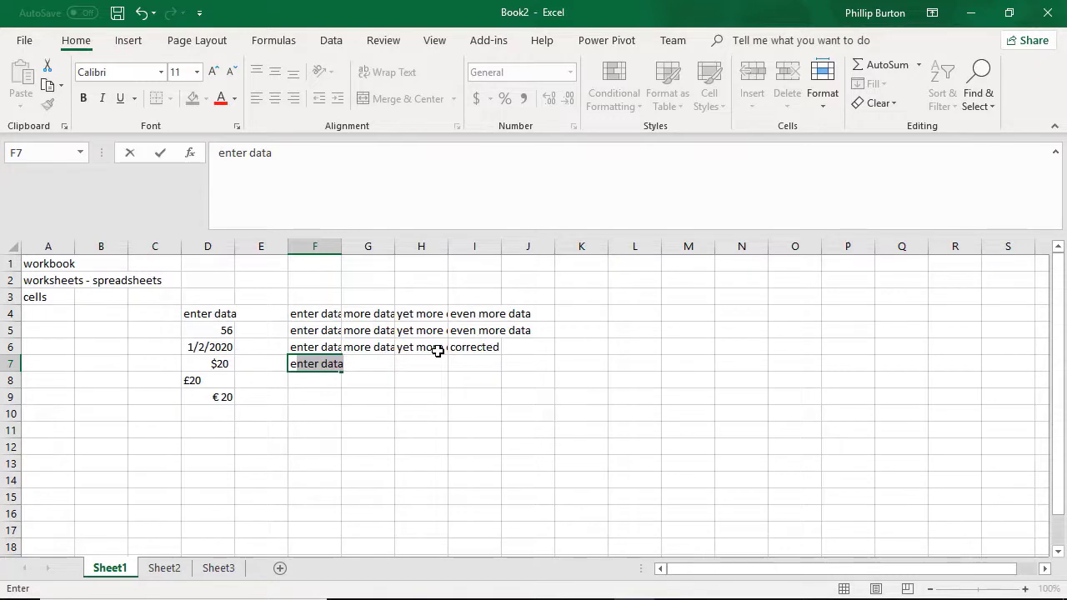
pyautogui.write('nter')
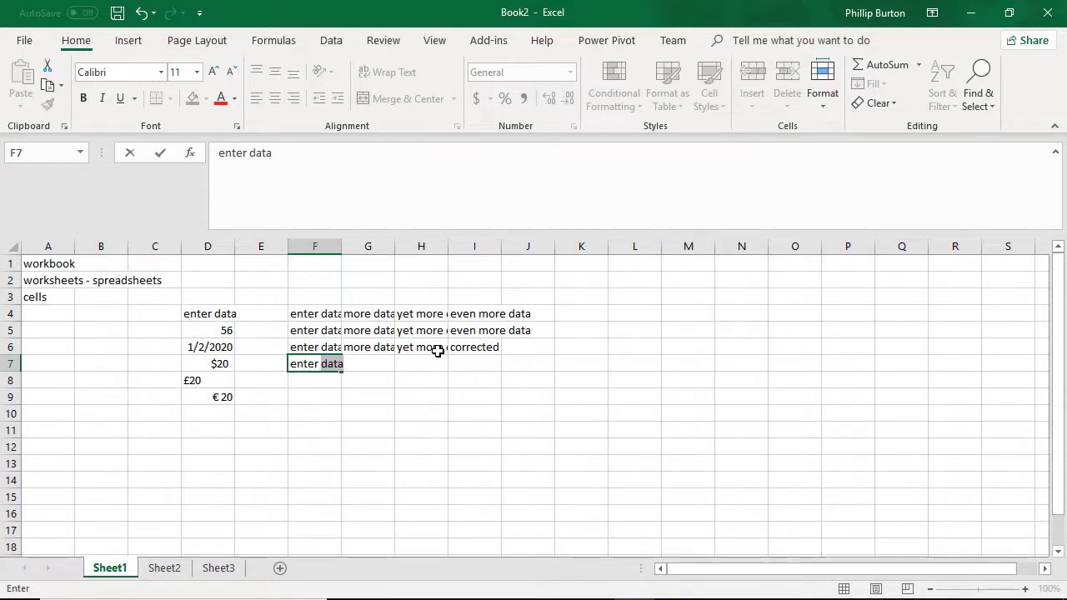
pyautogui.write(' m')
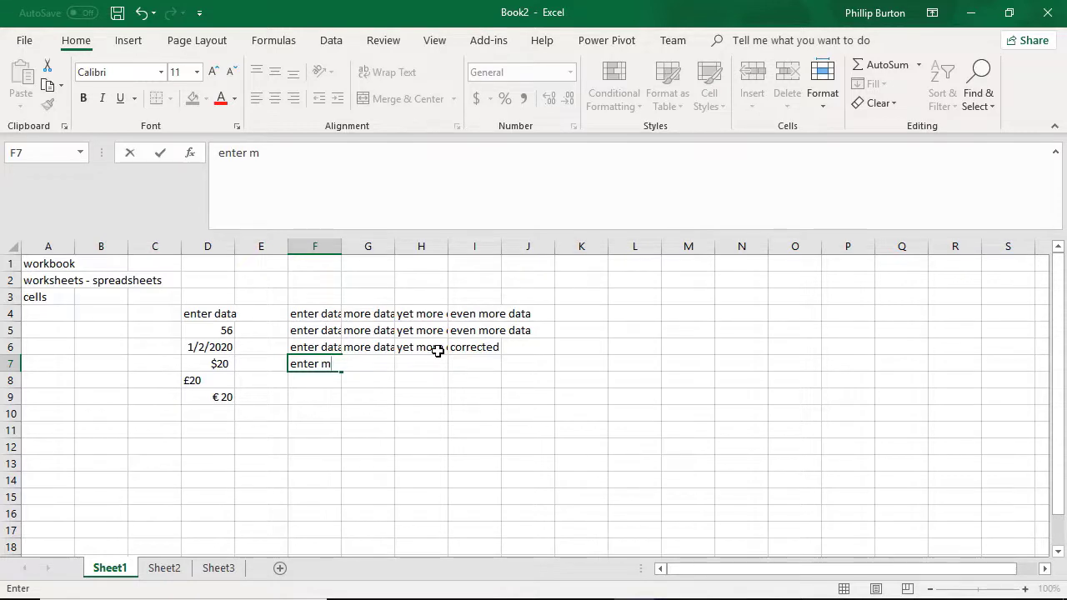
pyautogui.press('BackSpace')
pyautogui.press('BackSpace')
pyautogui.press('Escape')
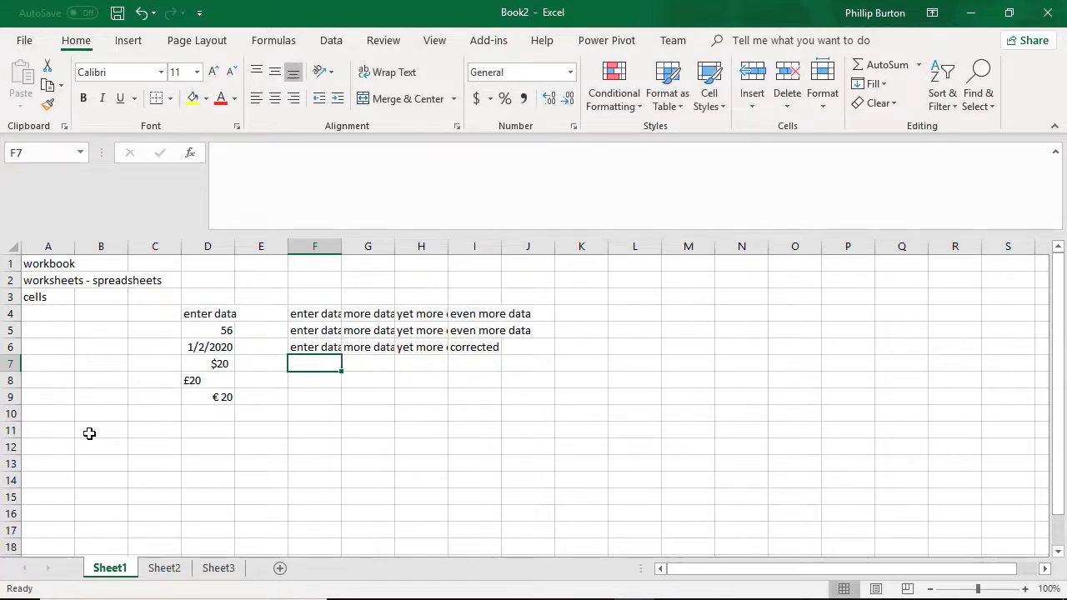
# - Start a list in column B with the heading "Parts" in B12 and "scanner" in B13
pyautogui.click(58, 448)
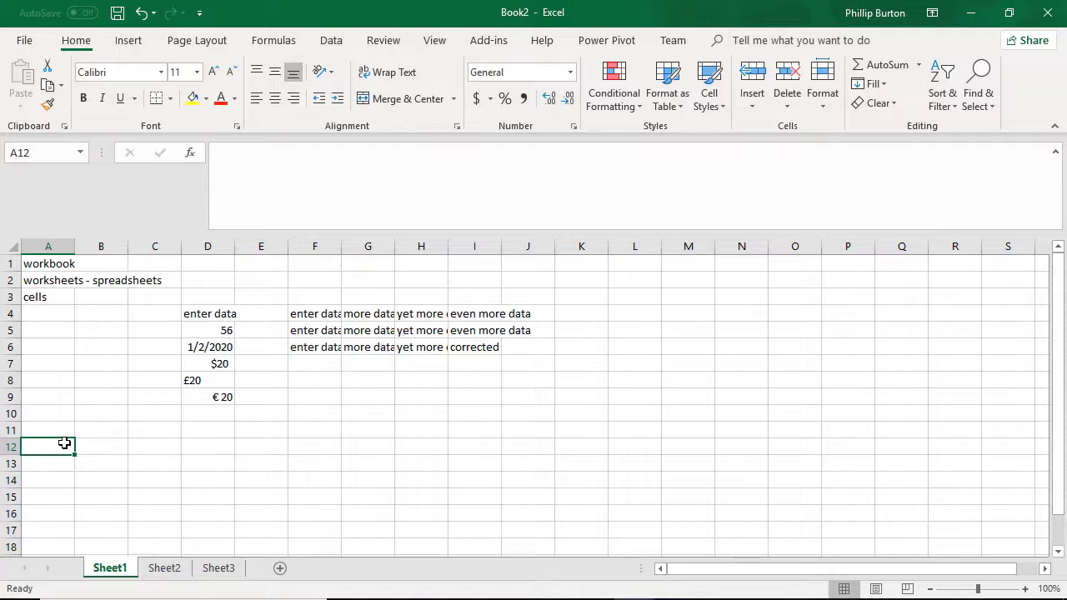
pyautogui.press('Tab')
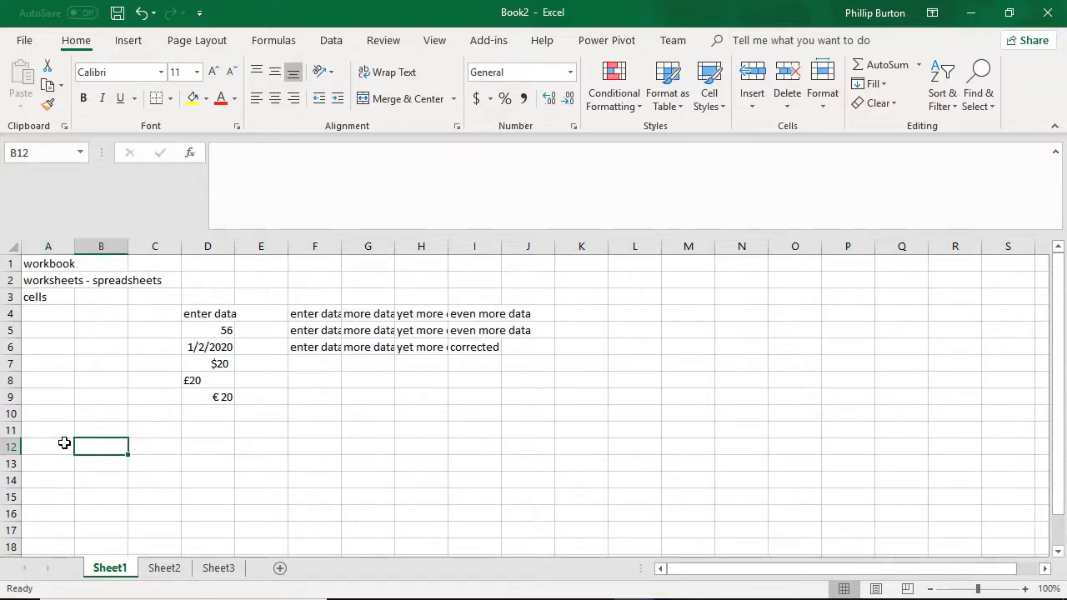
pyautogui.write('Partss')
pyautogui.press('BackSpace')
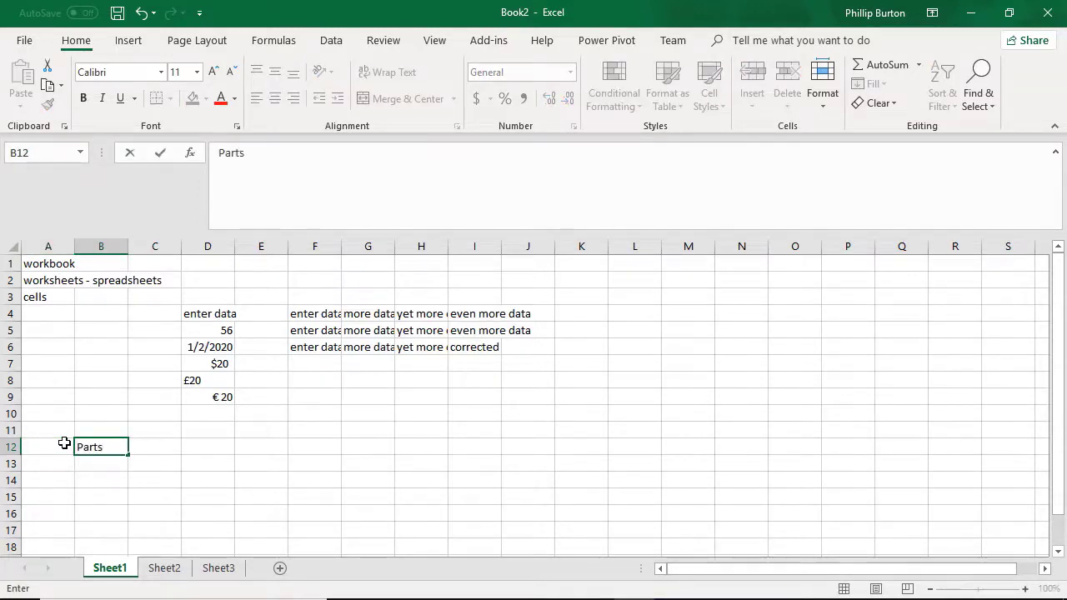
pyautogui.press('Return')
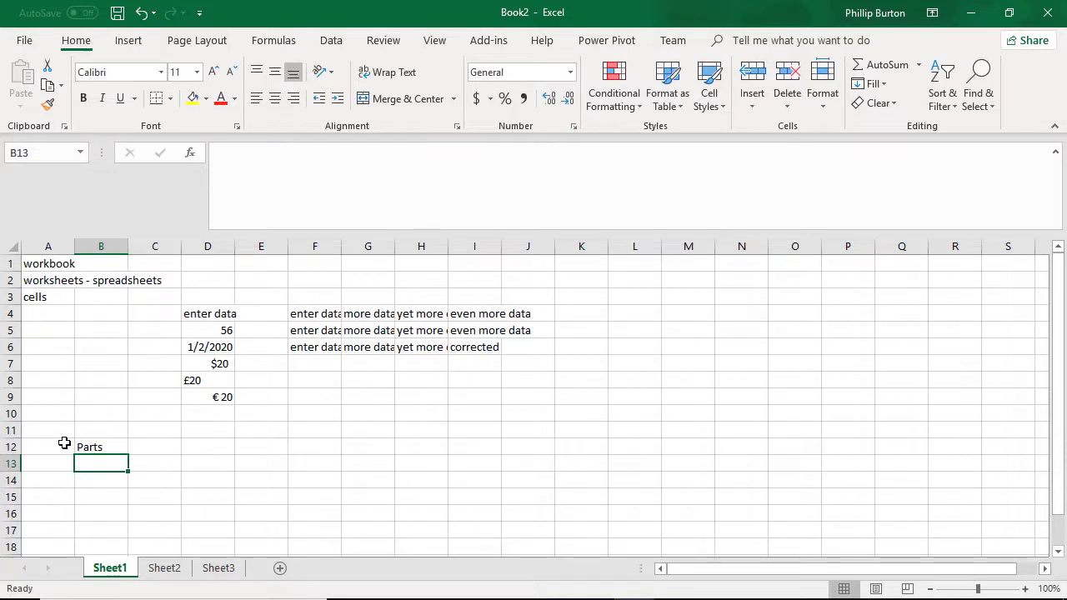
pyautogui.write('scanner')
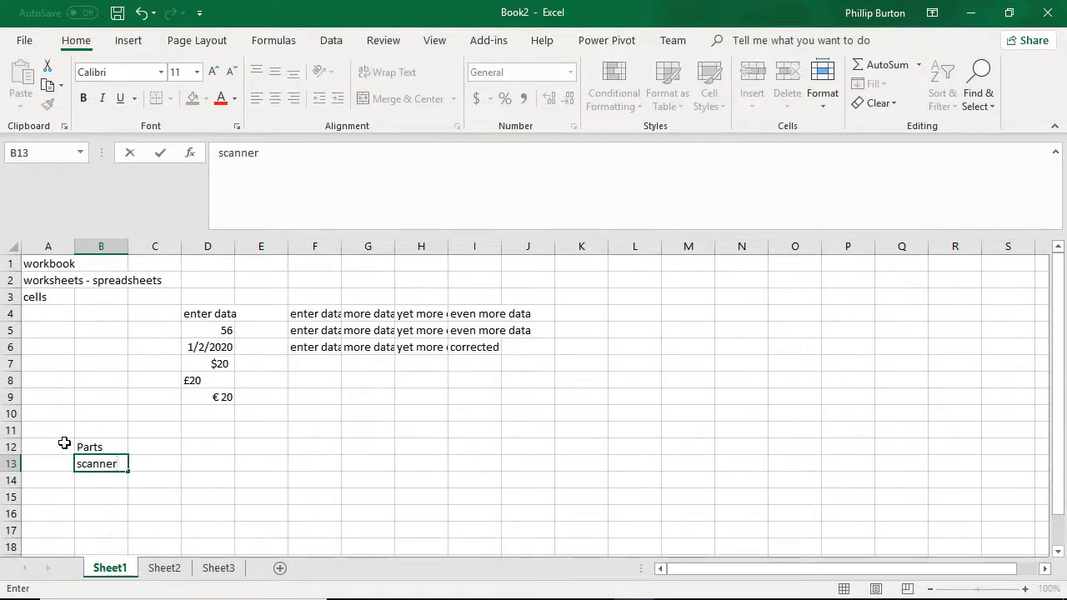
pyautogui.press('Return')
# - Continue the Parts list with "tee" in B14, "scanner" in B15 and "printer" in B16
pyautogui.write('tee')
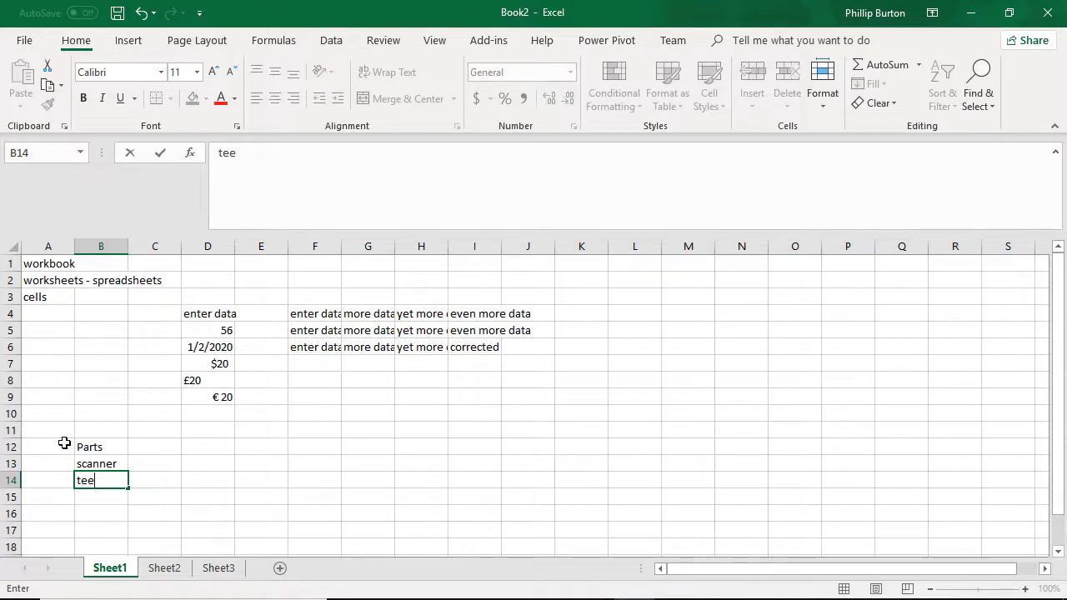
pyautogui.press('Return')
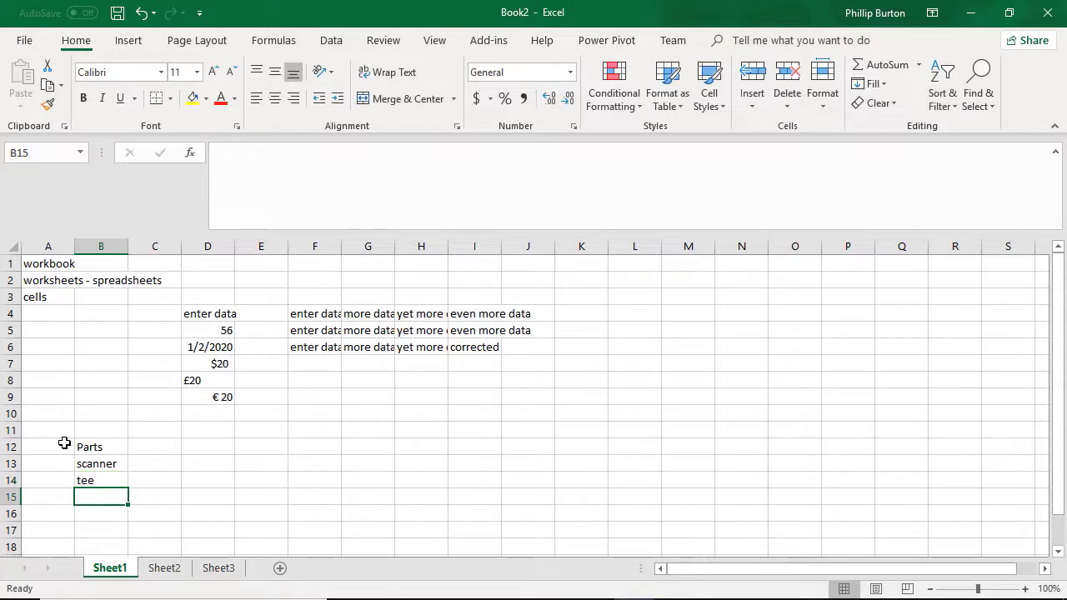
pyautogui.write('s')
pyautogui.press('BackSpace')
pyautogui.press('BackSpace')
pyautogui.write('printer')
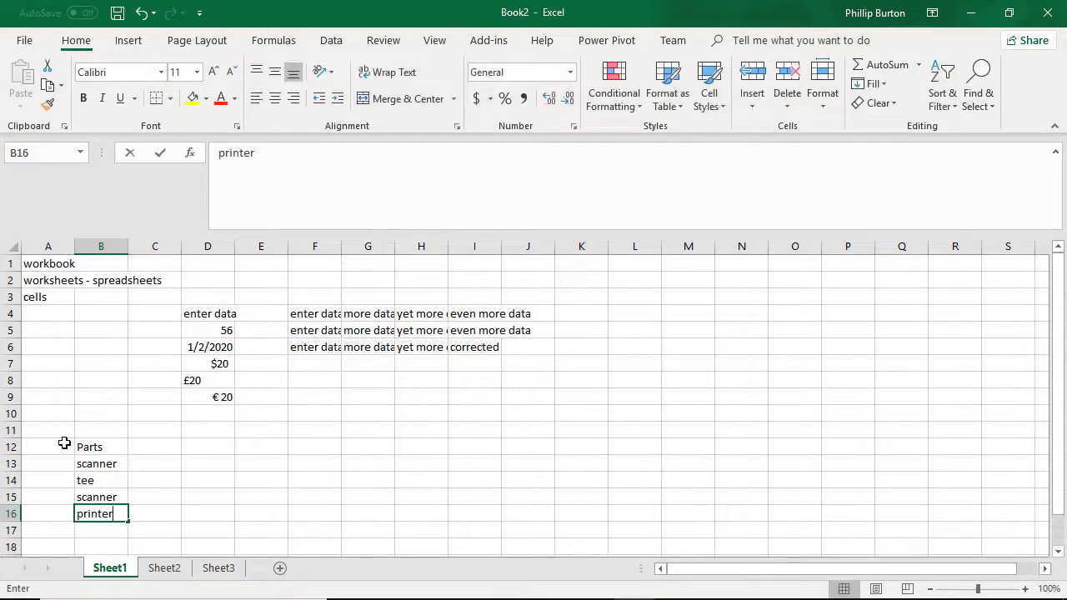
pyautogui.press('Return')
# - Try the entries "scenner" and "things that scan" in B17 and discard them
pyautogui.write('s')
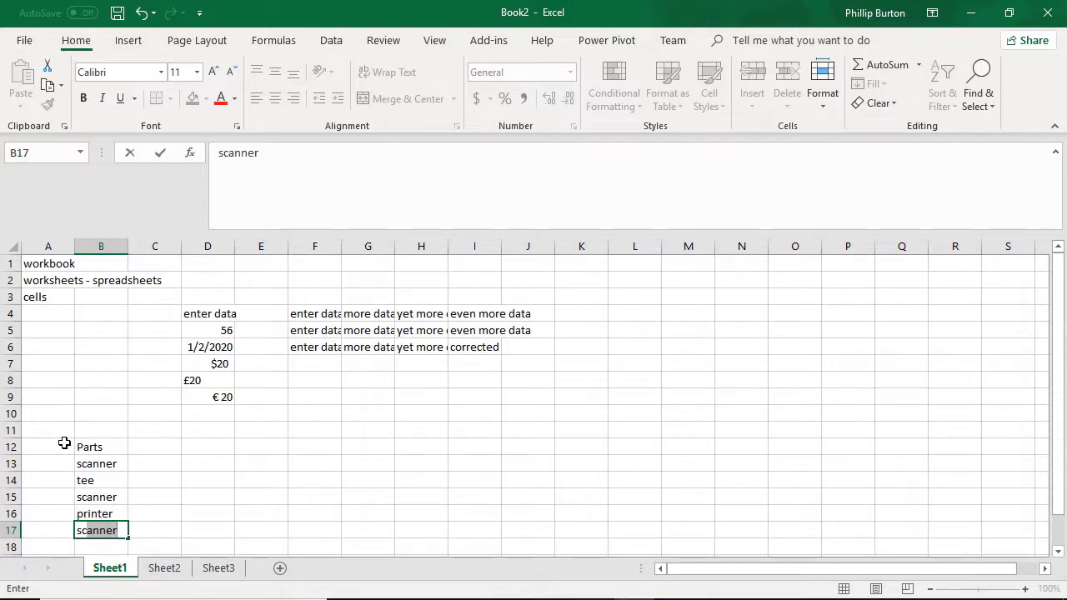
pyautogui.write('cenner')
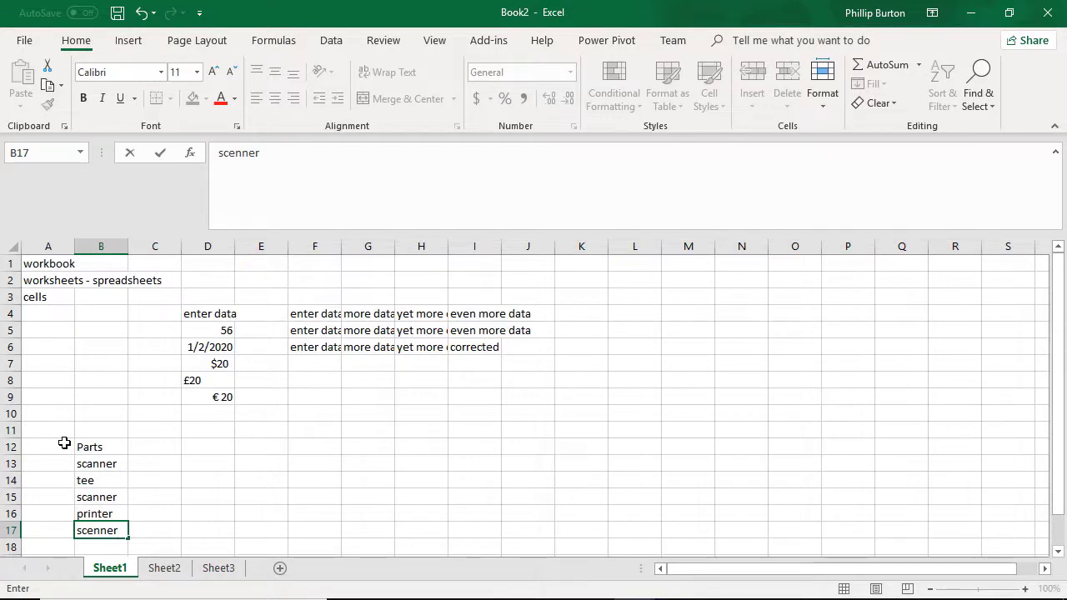
pyautogui.press('BackSpace')
pyautogui.press('BackSpace')
pyautogui.press('BackSpace')
pyautogui.press('BackSpace')
pyautogui.press('BackSpace')
pyautogui.press('BackSpace')
pyautogui.write('things that scan')
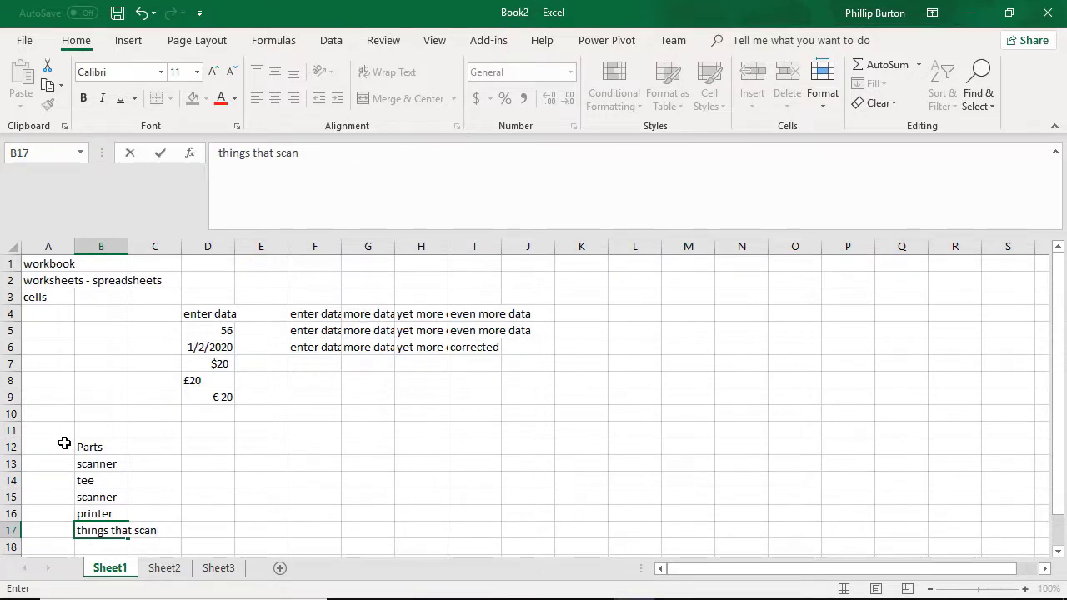
pyautogui.press('Escape')
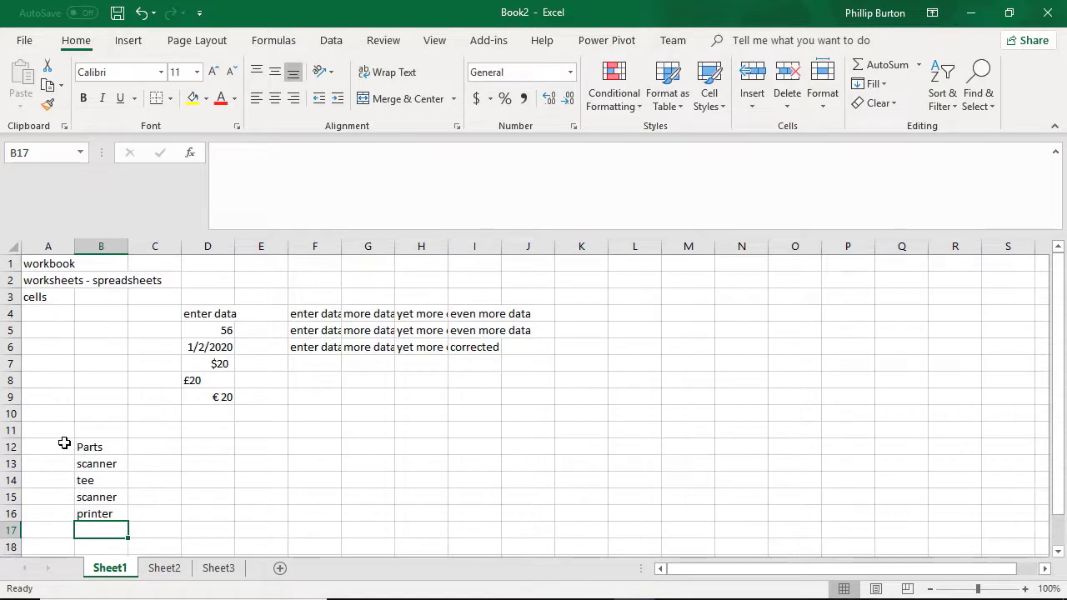
# - Add the heading "Company" in A12, beside the Parts heading
pyautogui.press('Up')
pyautogui.press('Up')
pyautogui.press('Up')
pyautogui.press('Up')
pyautogui.press('Up')
pyautogui.press('Left')
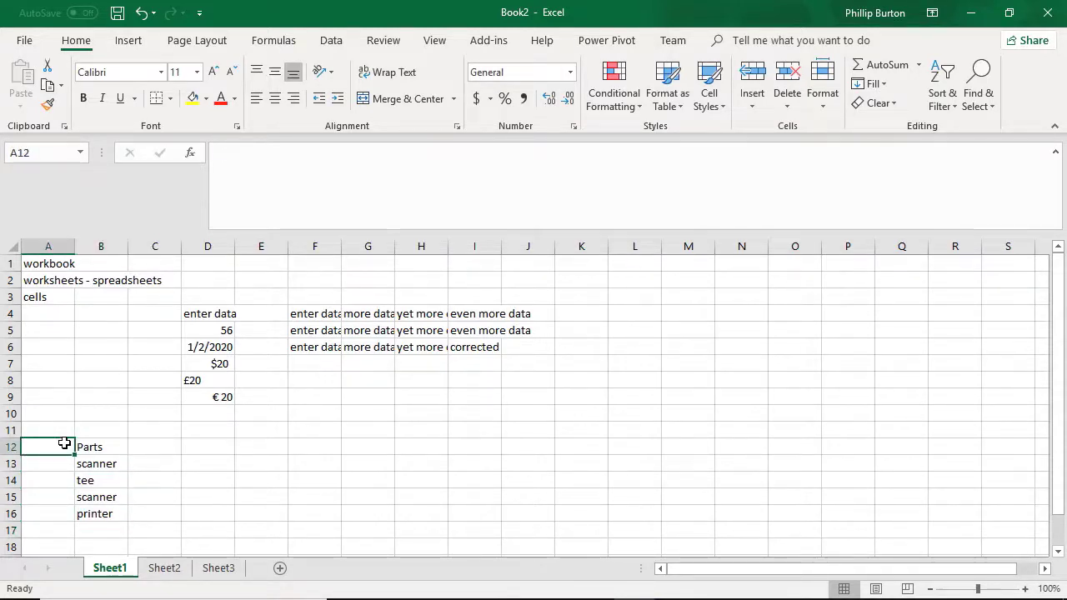
pyautogui.write('Company')
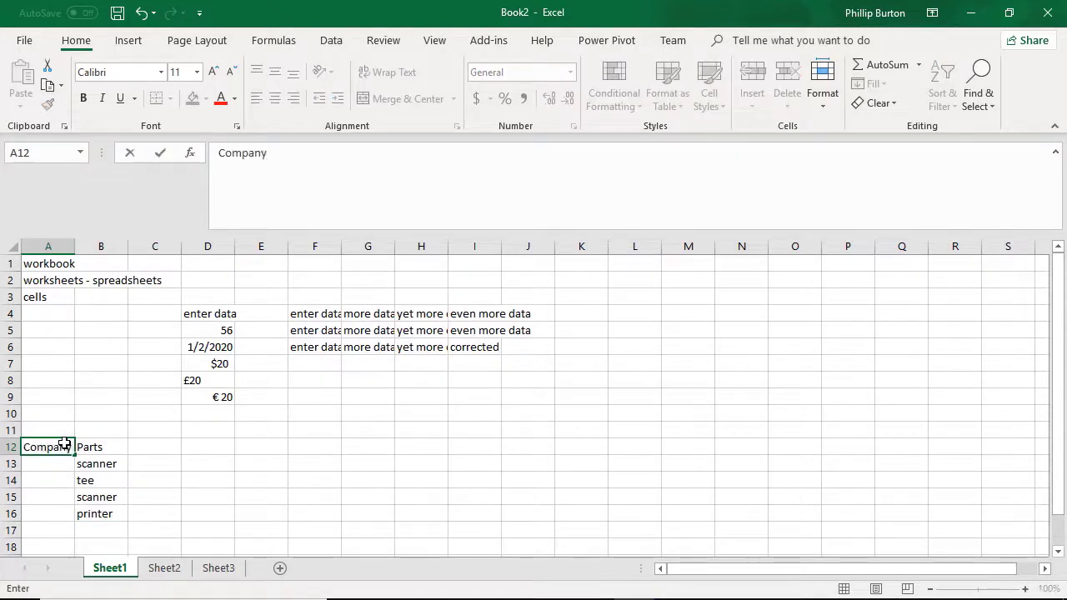
pyautogui.press('Return')
# - Enter "Toshiba" in A13 and A14 under the Company heading, using AutoComplete for the second entry
pyautogui.write('Toshiba')
pyautogui.press('Return')
pyautogui.press('Up')
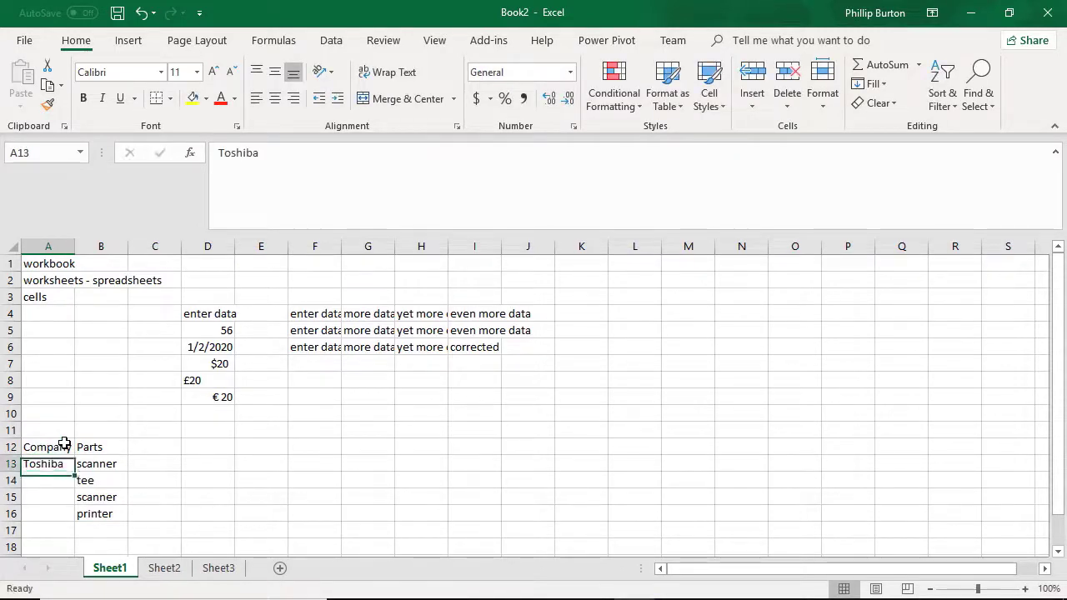
pyautogui.hotkey('ctrl', 'c')
pyautogui.press('Escape')
pyautogui.press('Down')
pyautogui.write('t')
pyautogui.press('Return')
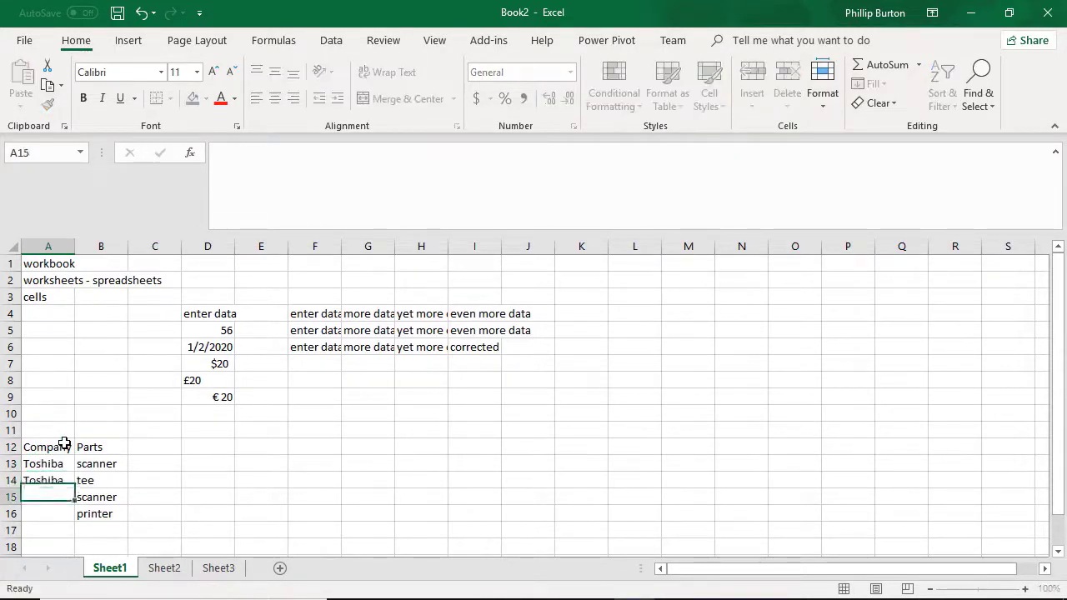
# - Fill A15 and A16 under the Company heading with "Toshiba" using AutoComplete
pyautogui.write('t')
pyautogui.press('Return')
pyautogui.write('t')
pyautogui.press('Return')
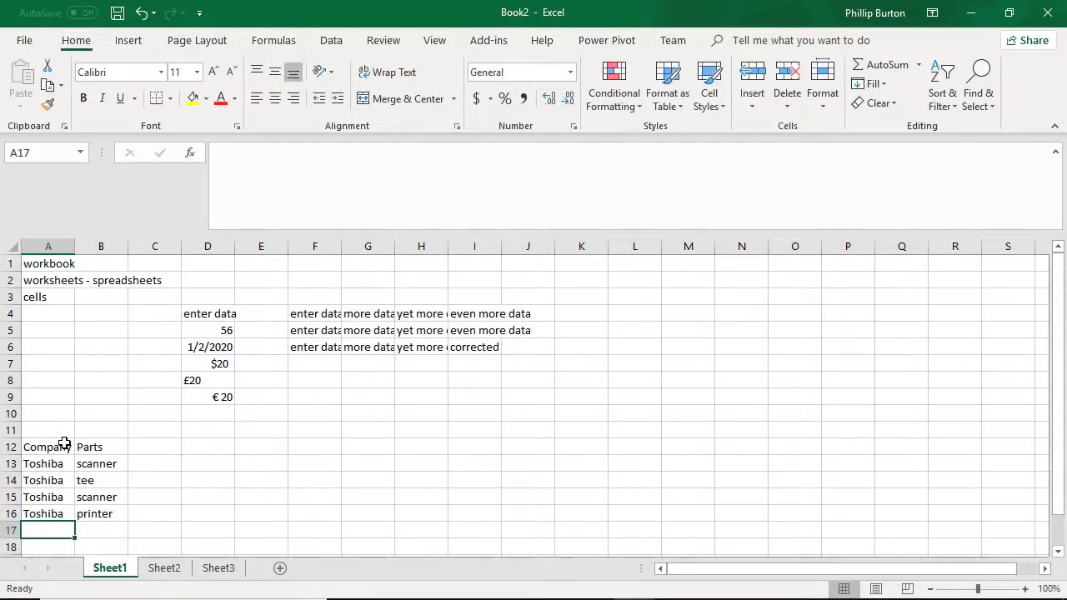
# - Enter "total" in A17 below the Toshiba entries, overriding the AutoComplete suggestion
pyautogui.write('t')
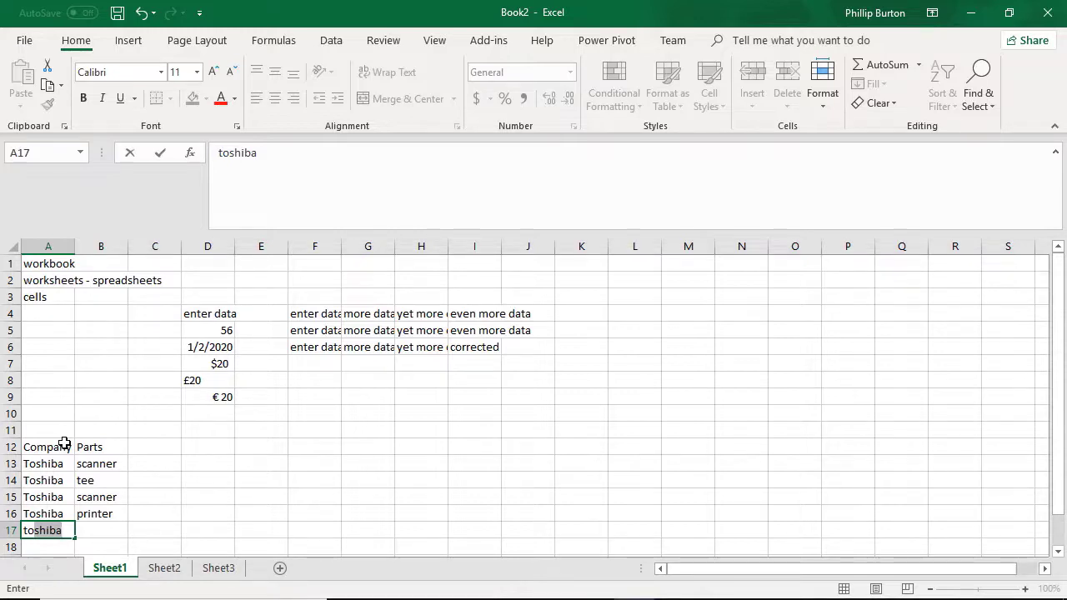
pyautogui.write('otal')
pyautogui.press('Return')
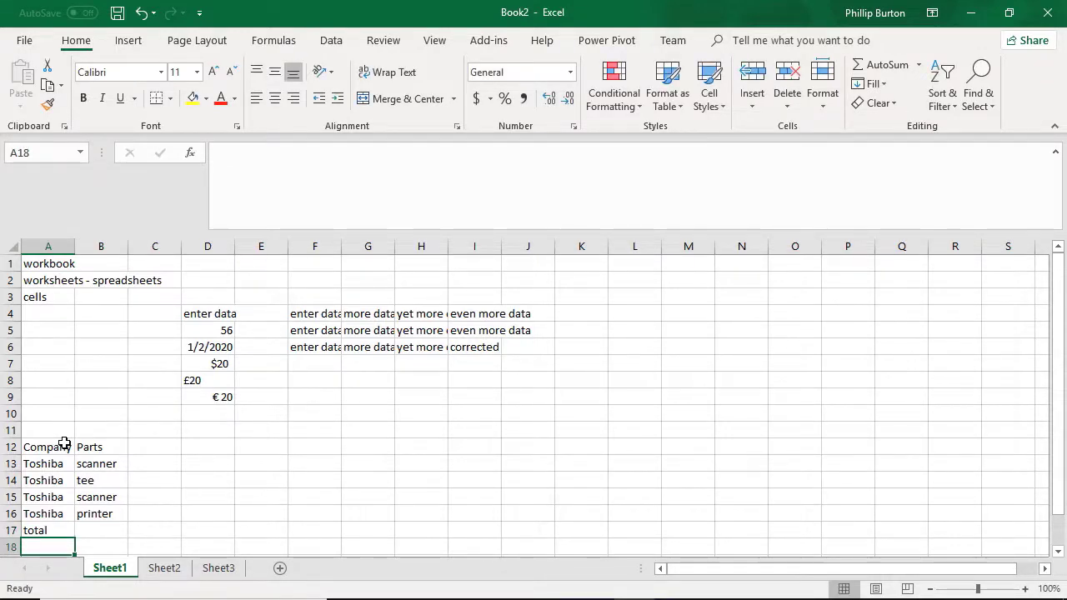
# - Try the beginning "tos" in A18 to test AutoComplete against the Toshiba and total entries, and discard it
pyautogui.write('t')
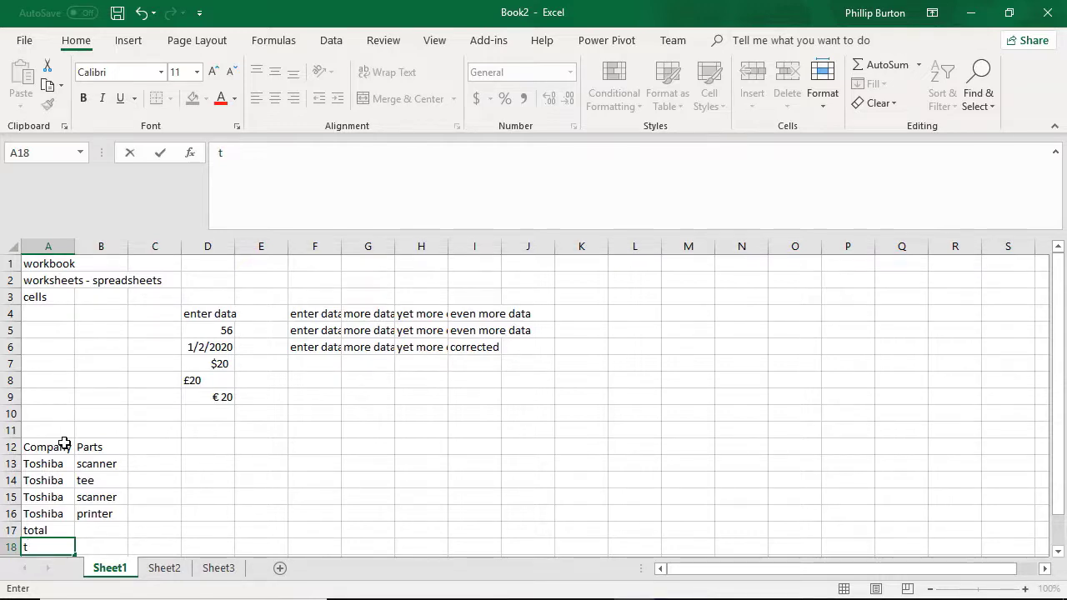
pyautogui.write('o')
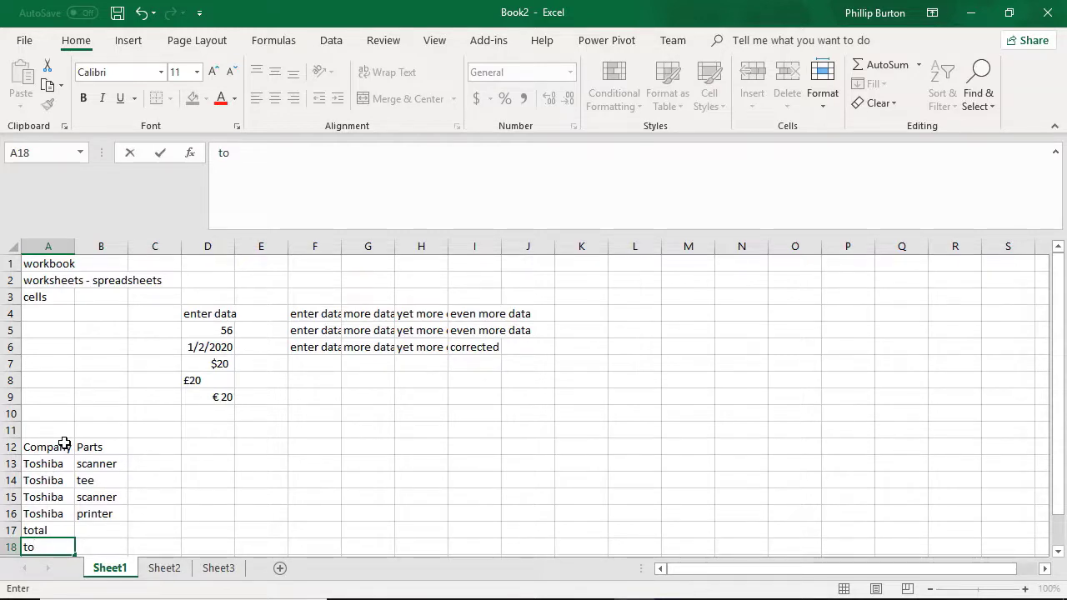
pyautogui.write('s')
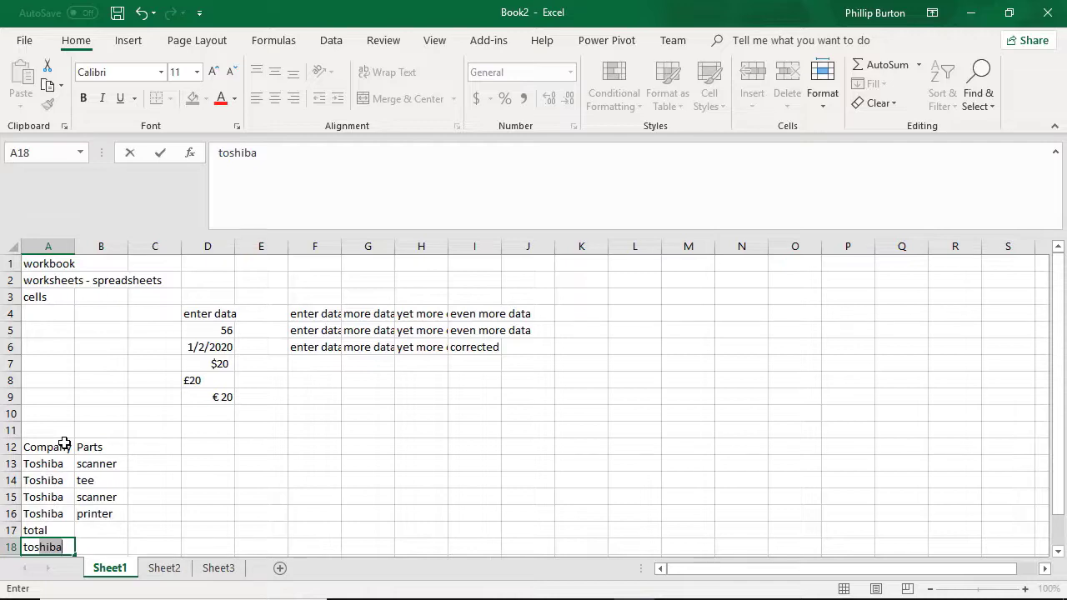
pyautogui.press('Escape')
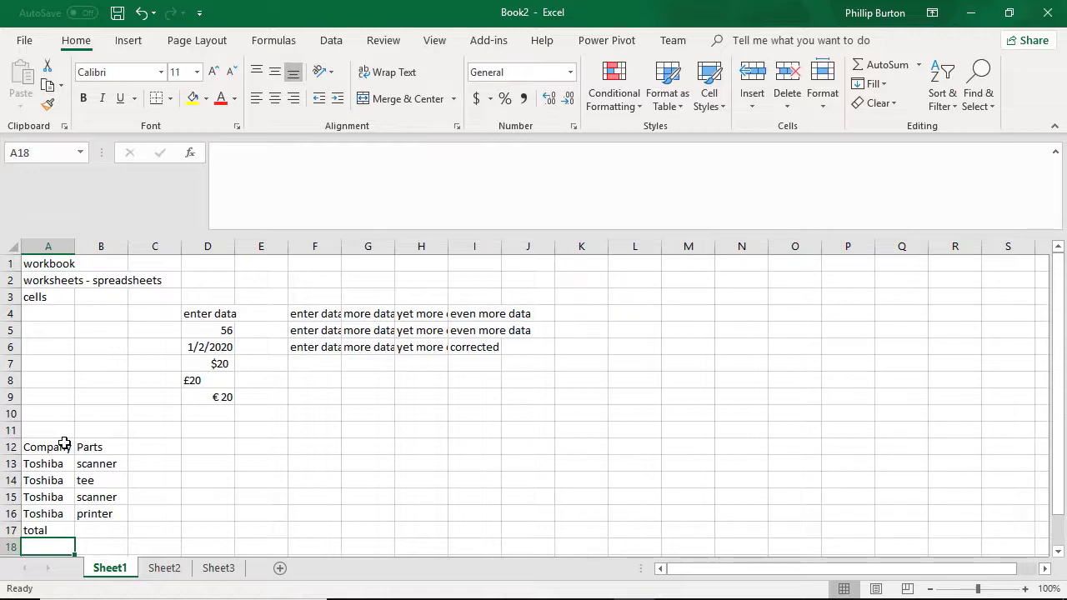
# - Examine the text, number, date and currency entries in column D from D4 down to D9
pyautogui.click(224, 311)
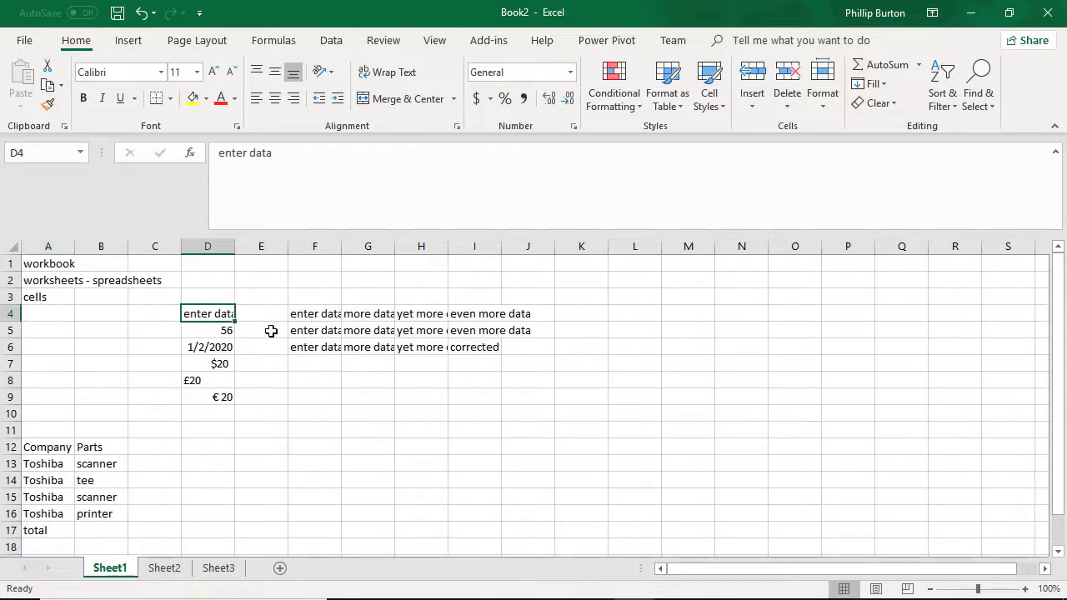
pyautogui.press('Down')
pyautogui.press('Down')
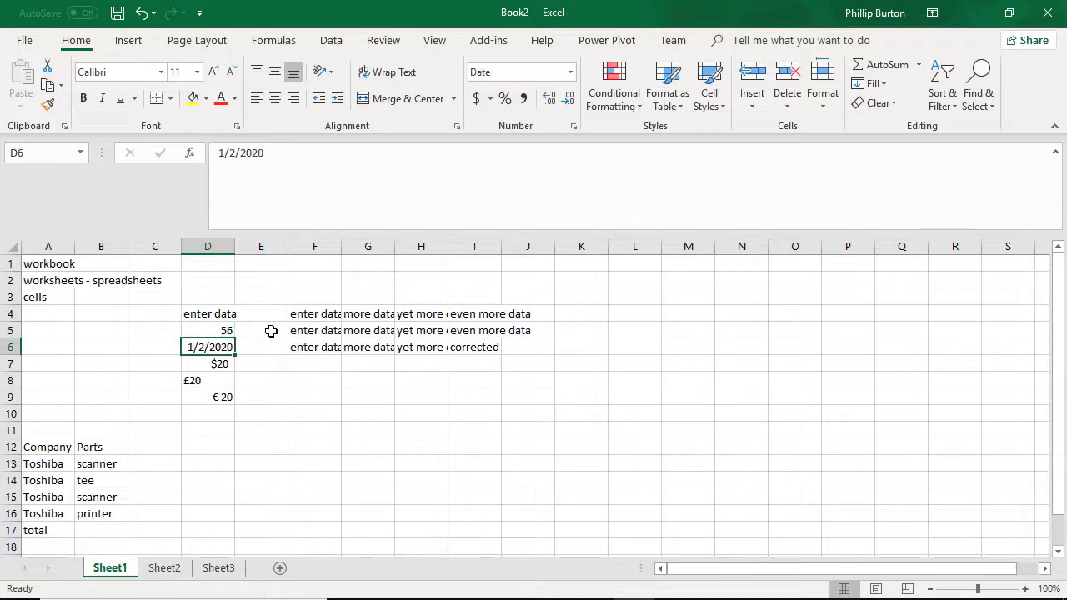
pyautogui.press('Down')
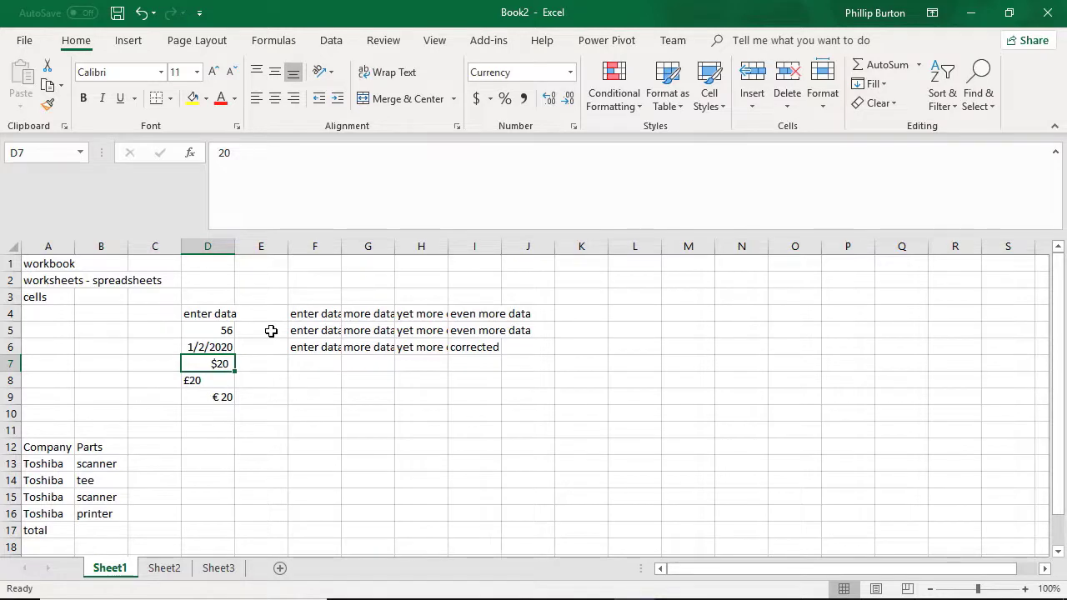
pyautogui.press('Down')
pyautogui.press('Down')
pyautogui.press('Down')
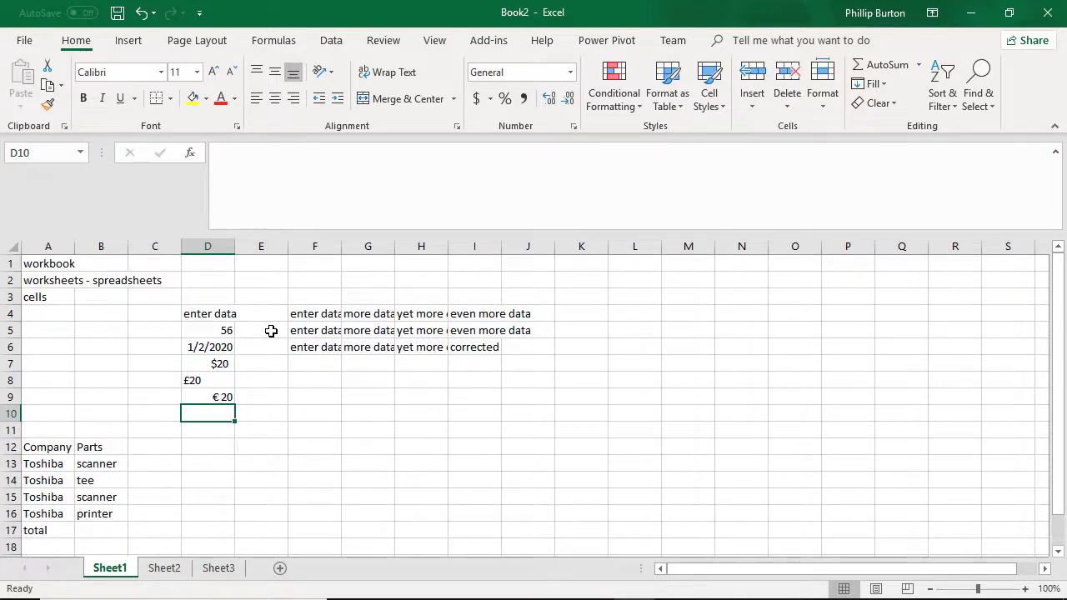
# - Try entering "=this is the total" in D10 beneath the currency entries
pyautogui.write('=')
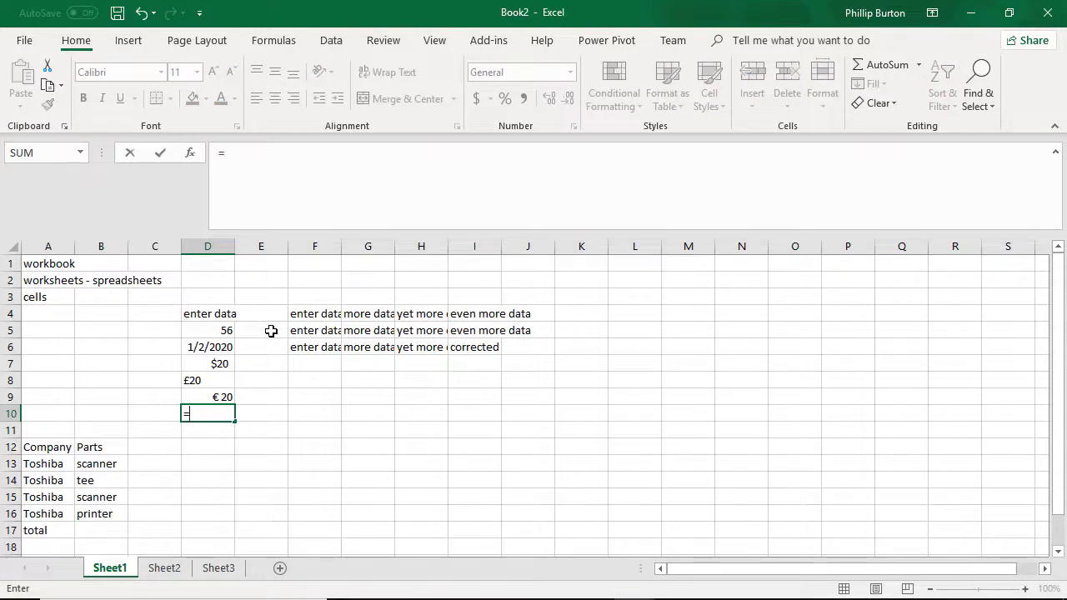
pyautogui.press('BackSpace')
pyautogui.write('+')
pyautogui.press('BackSpace')
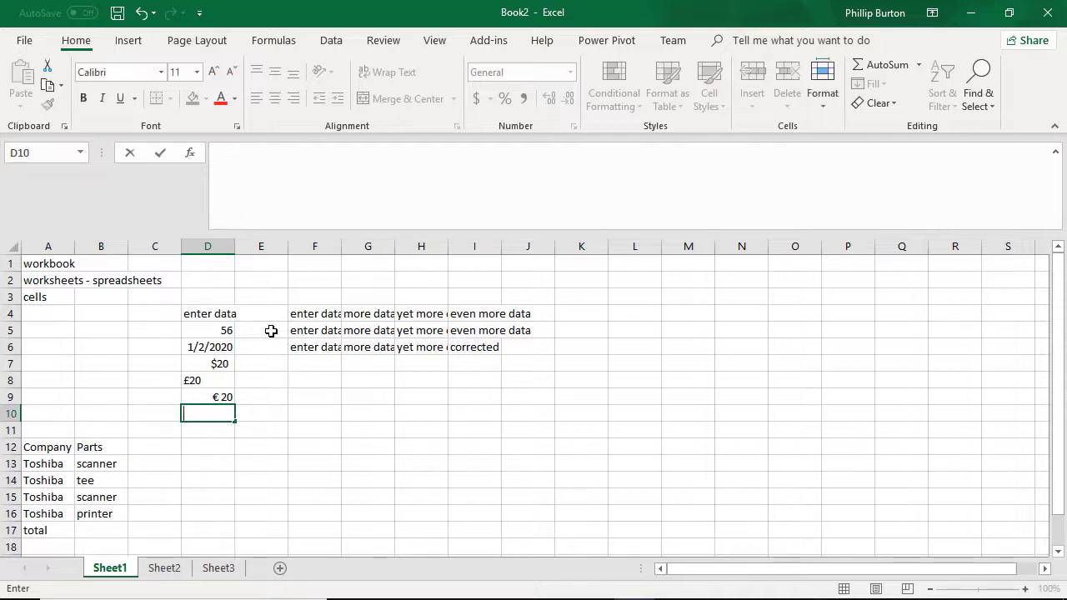
pyautogui.write('=this is the total')
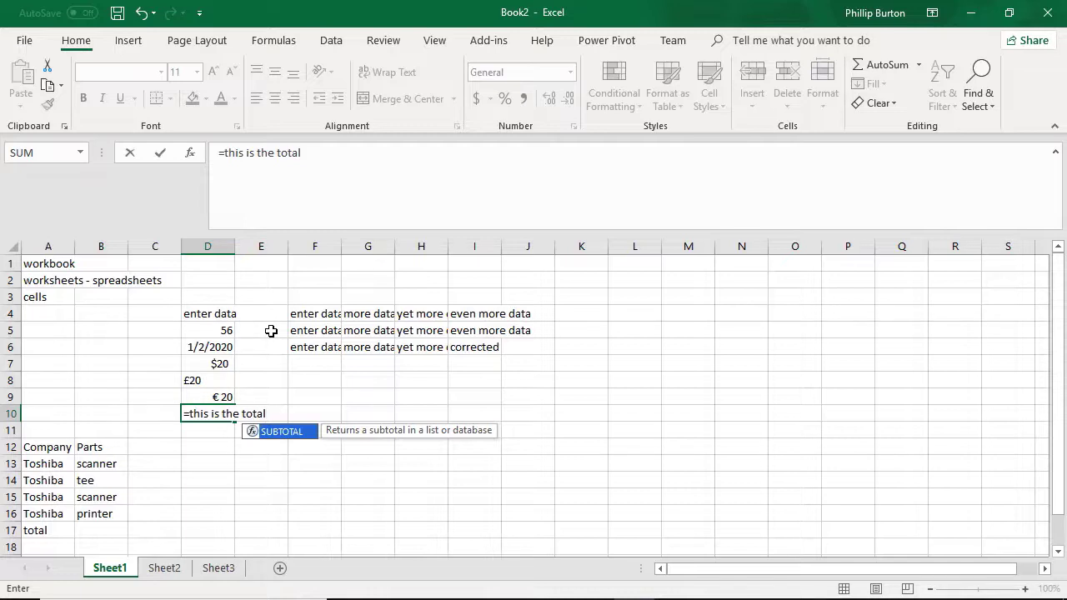
pyautogui.press('Return')
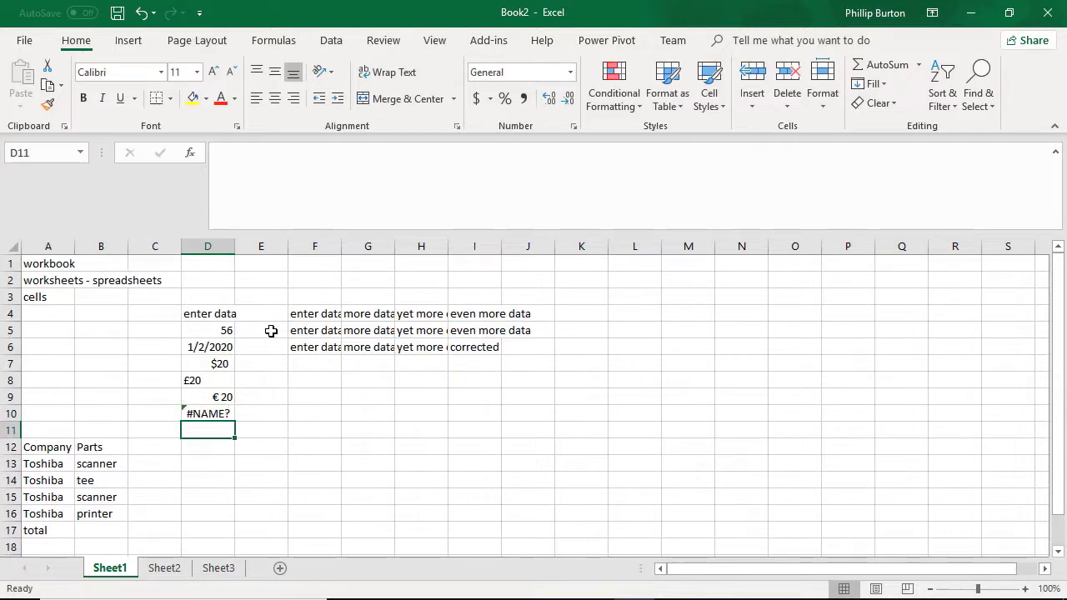
# - Replace the content of D10 with "2+2=4", without a leading equals sign
pyautogui.press('Up')
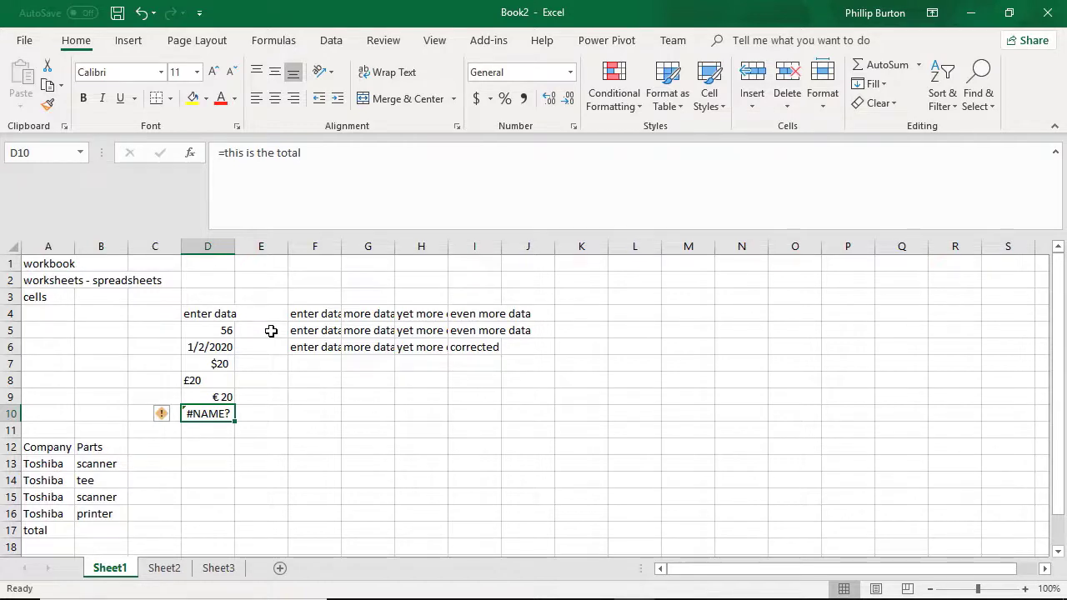
pyautogui.write('2+')
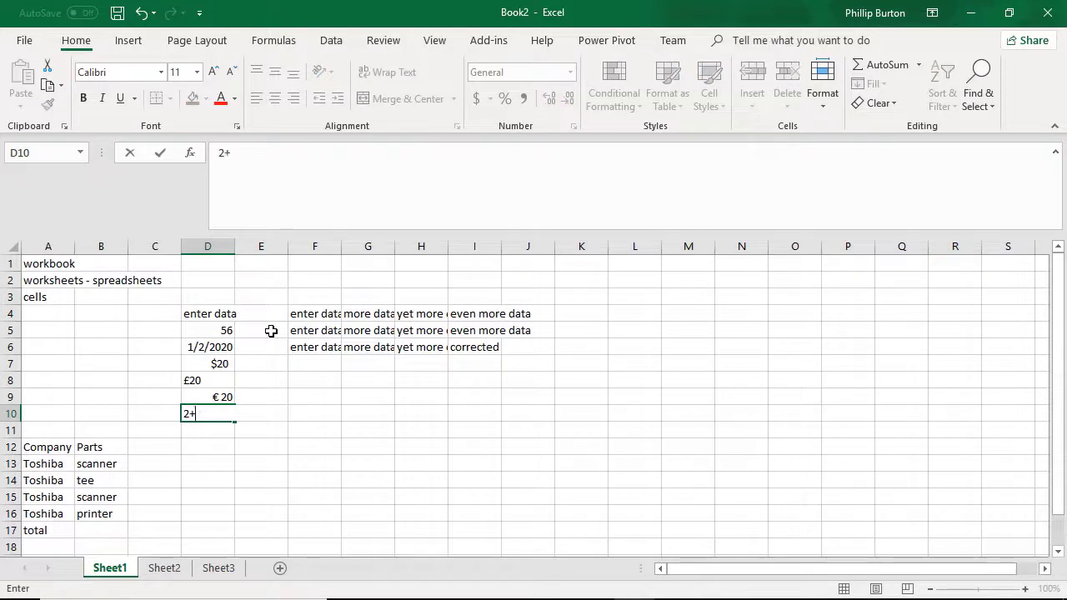
pyautogui.write('2=4')
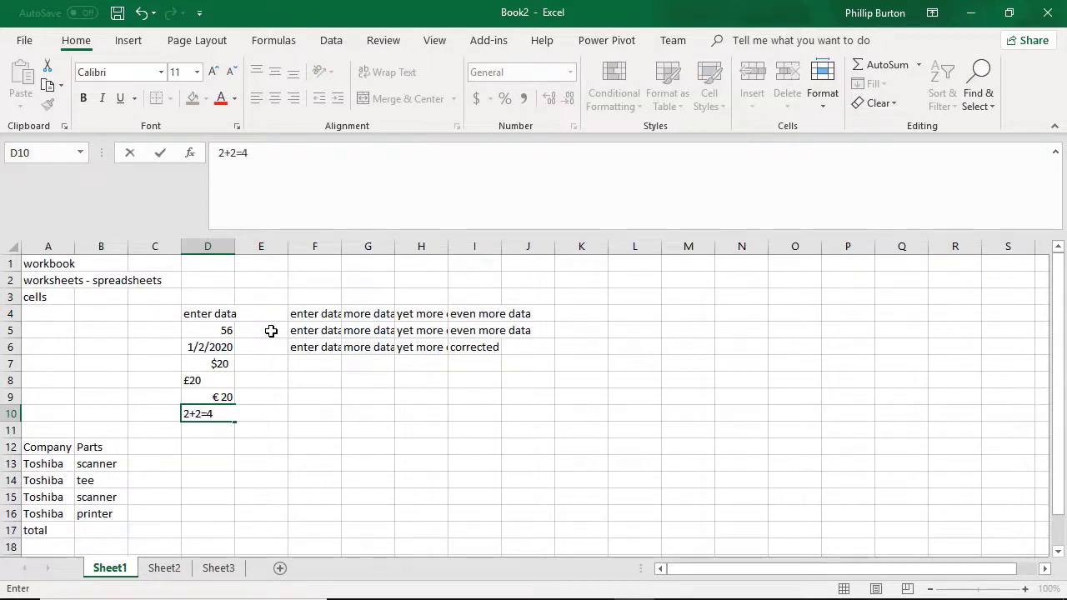
pyautogui.press('Return')
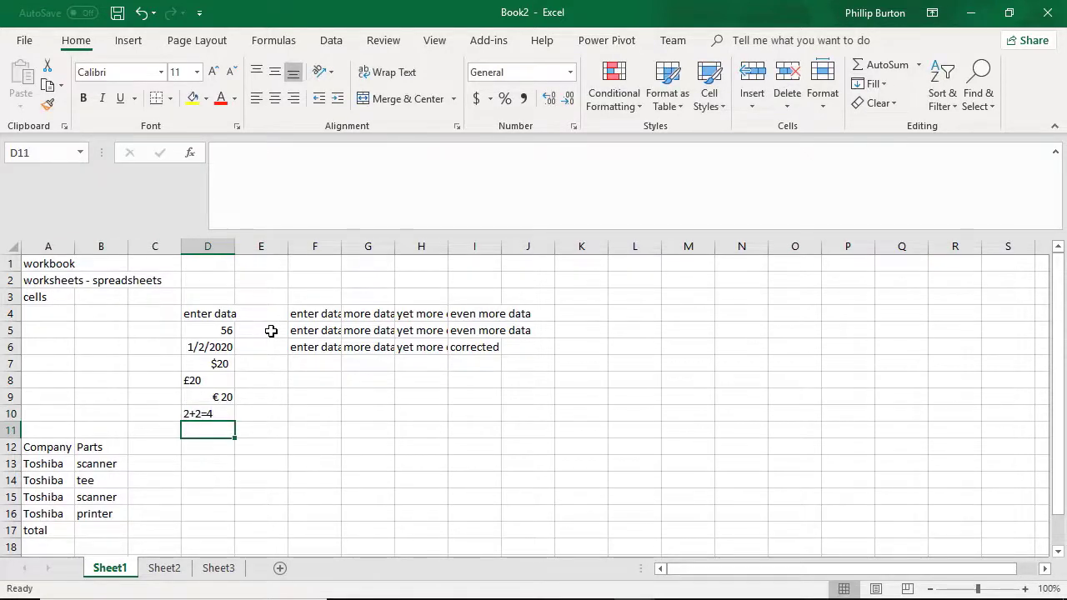